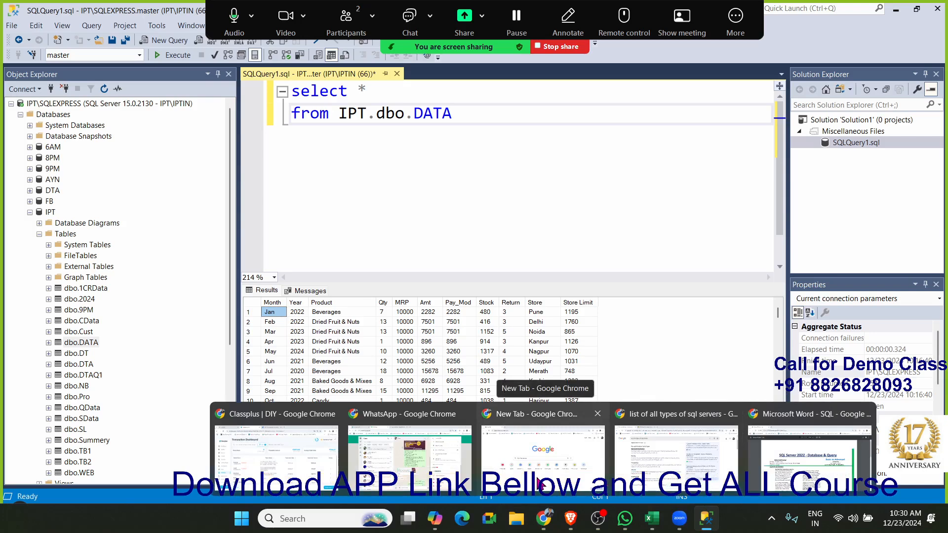
- Switch to the new-tab Chrome window and open google.com
left_click(548, 447)
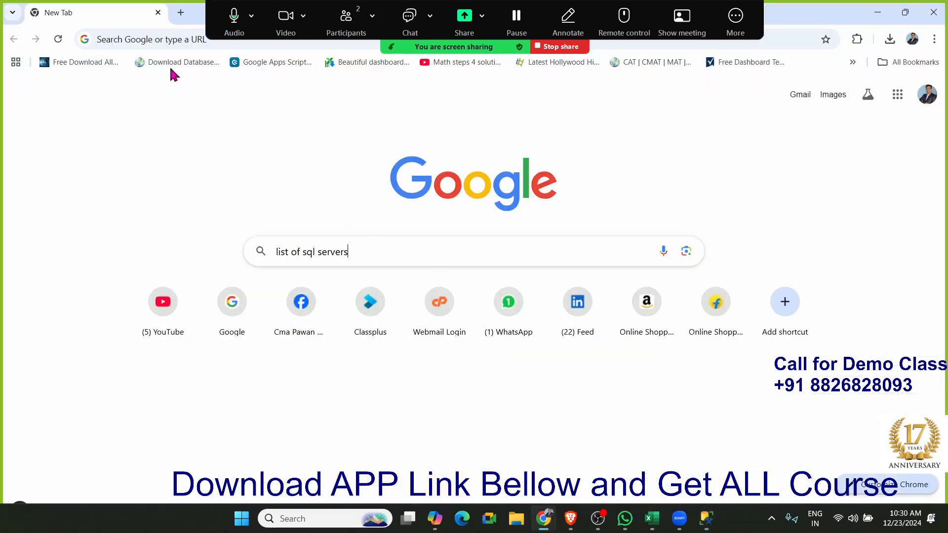
left_click(155, 39)
type("google.com")
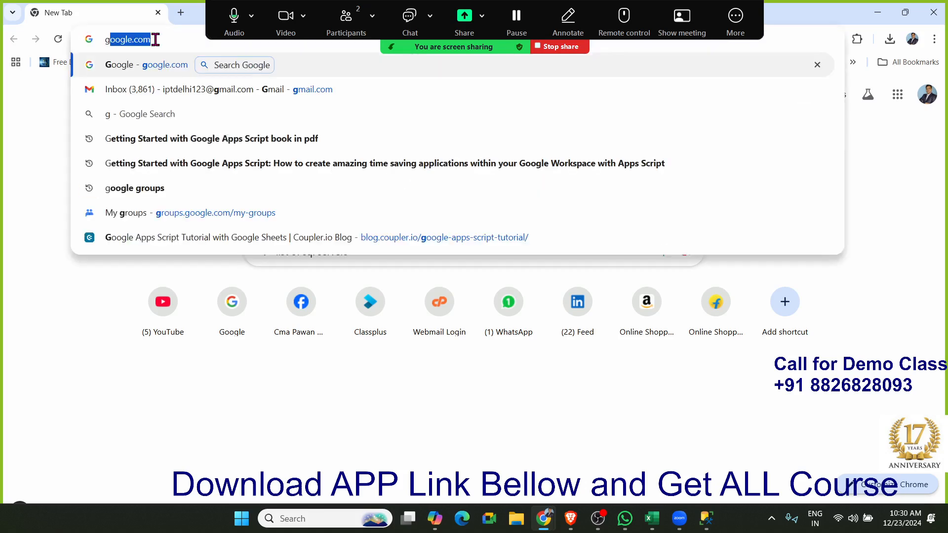
key("Return")
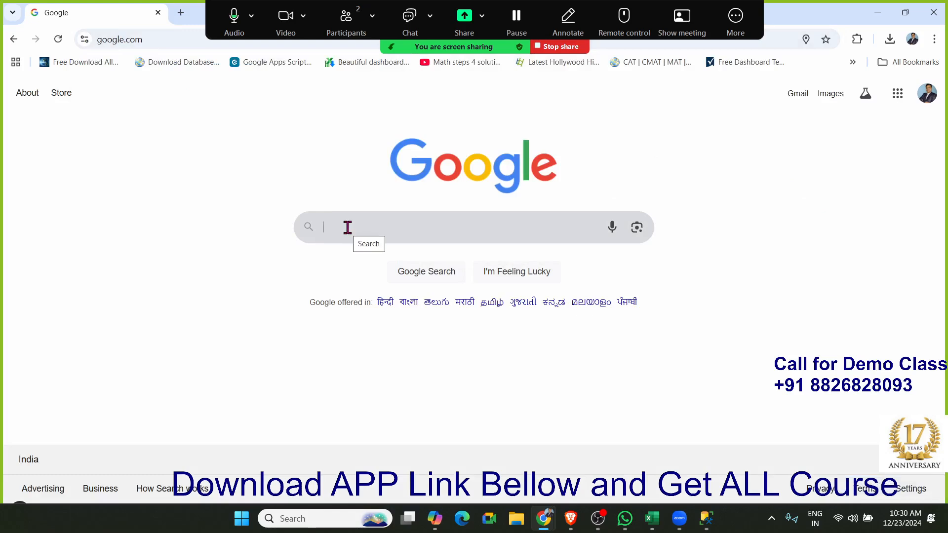
- Search Google for "ms sql server download" and open Microsoft's SQL Server Downloads result
type("dow")
key("BackSpace")
key("BackSpace")
key("BackSpace")
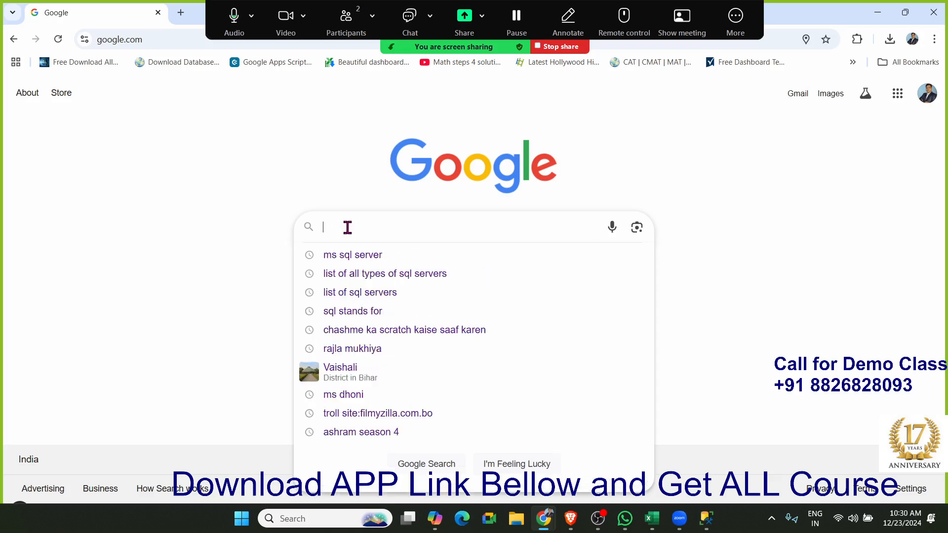
type("ms")
key("Down")
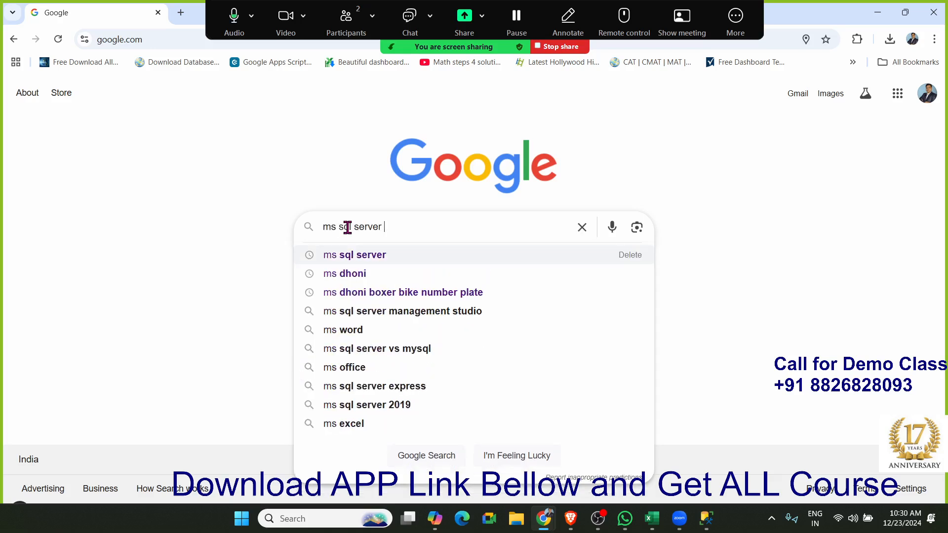
key("Down")
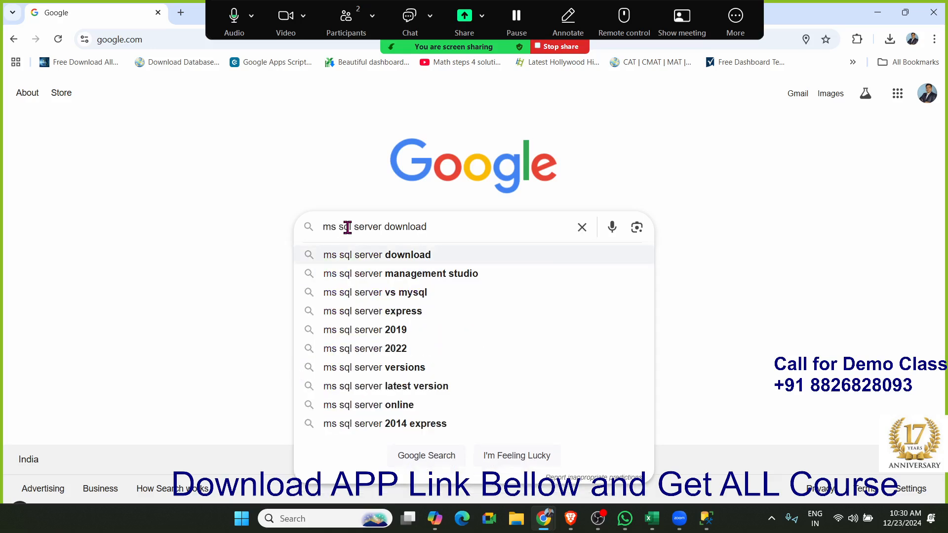
key("Return")
left_click(129, 210)
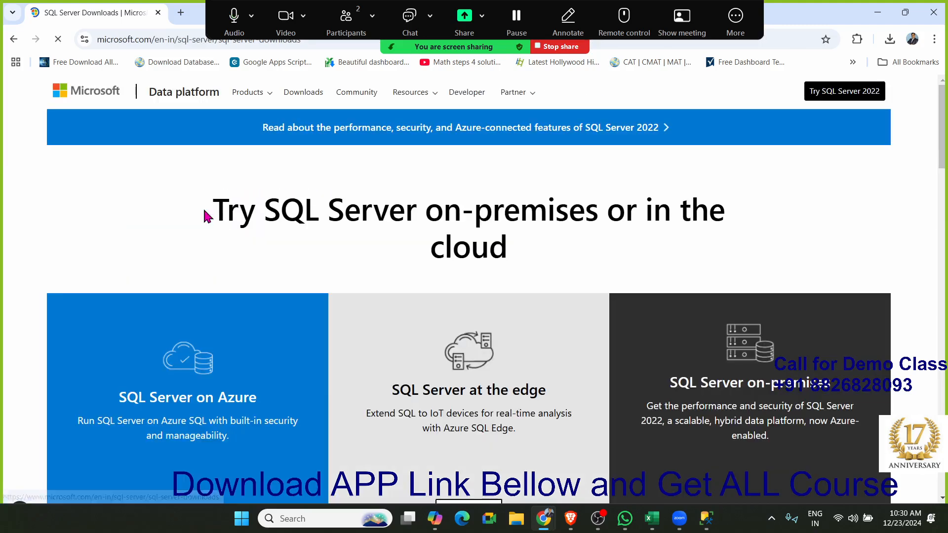
- Download the free SQL Server 2022 Express edition installer and return to the downloads page
scroll(428, 367, "down", 8)
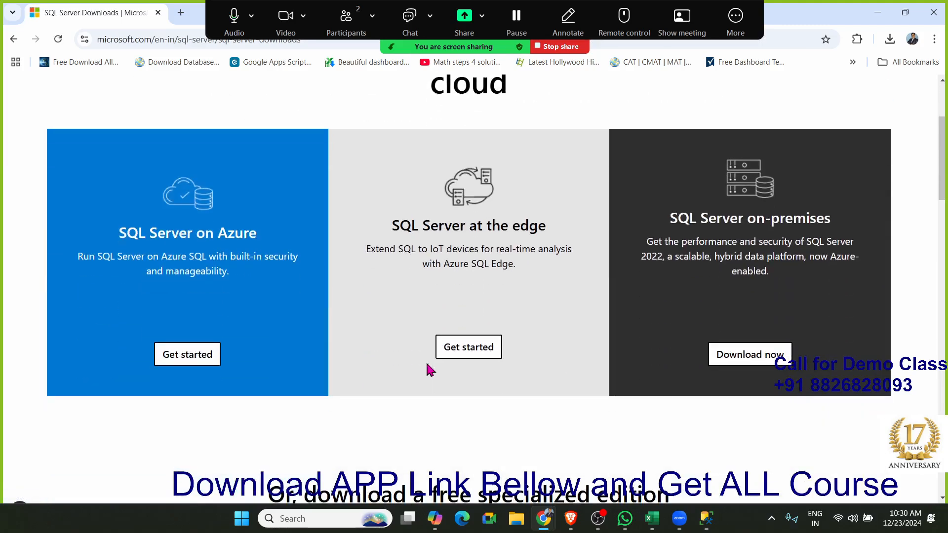
scroll(659, 363, "down", 3)
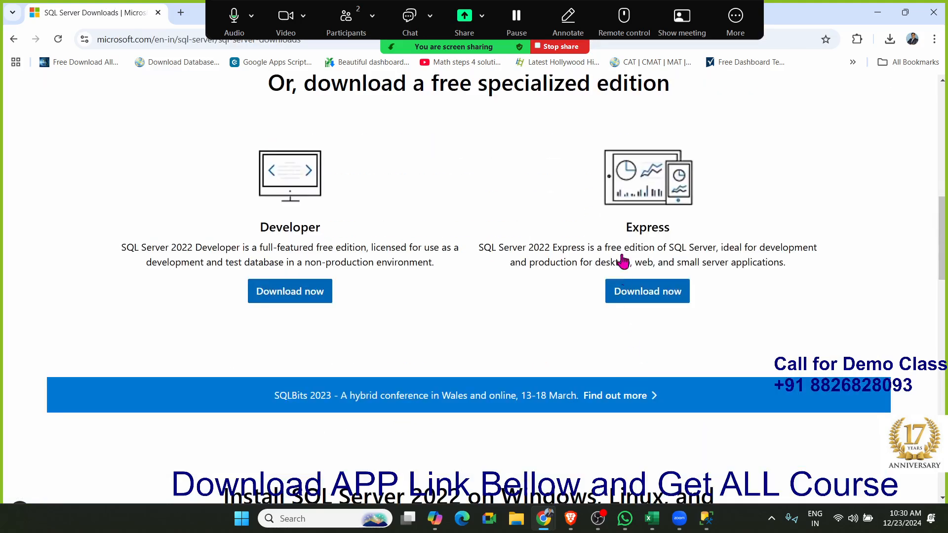
left_click_drag(623, 226, 708, 256)
left_click(648, 291)
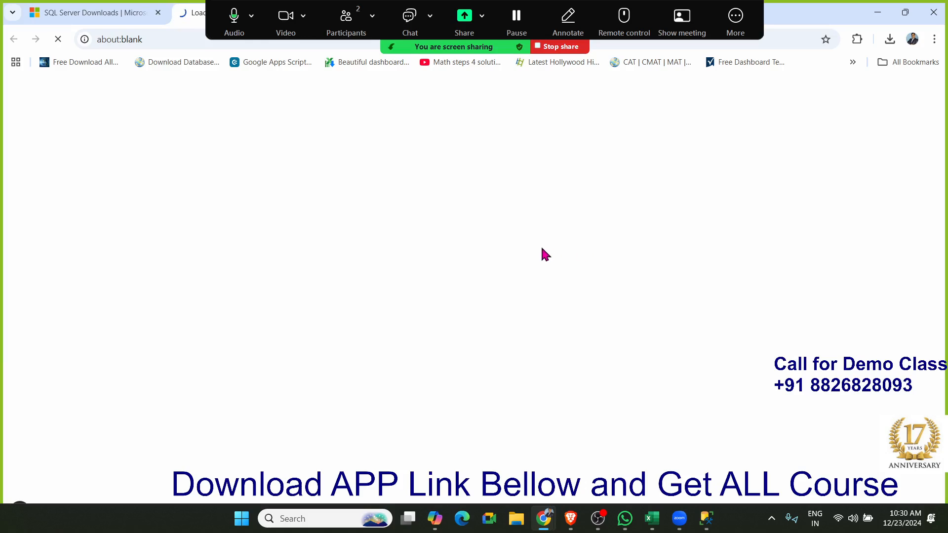
left_click(92, 15)
left_click(561, 326)
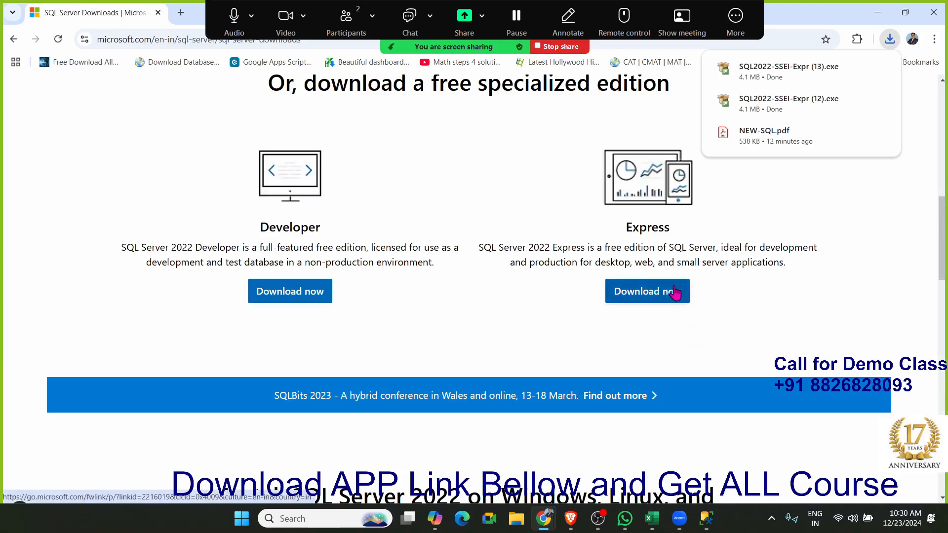
- Run the downloaded SQL2022-SSEI-Expr (13).exe installer and reposition its window over the page
left_click(776, 84)
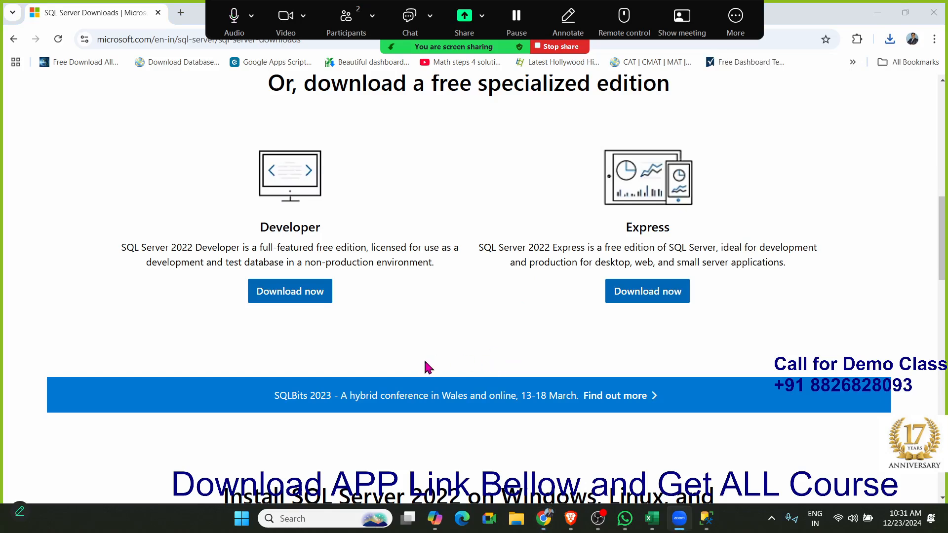
left_click(154, 39)
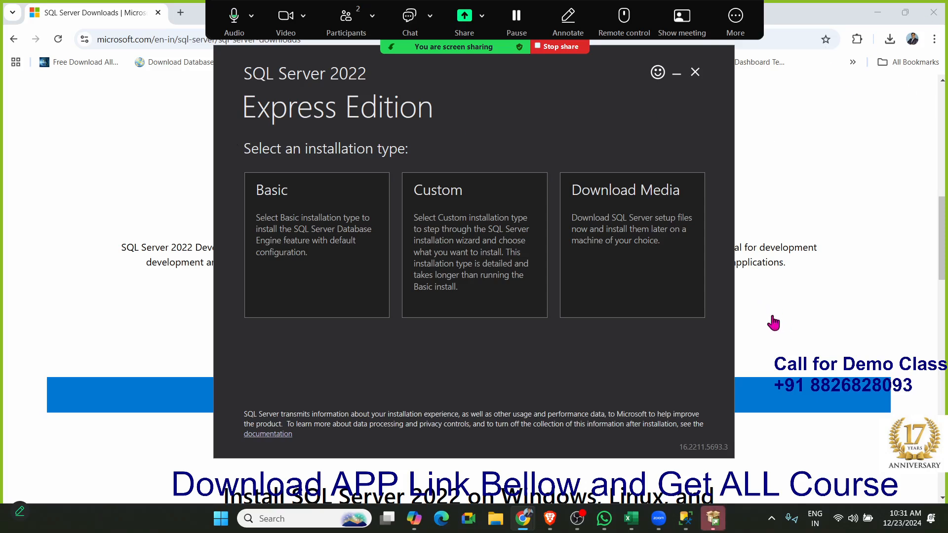
left_click_drag(291, 63, 123, 55)
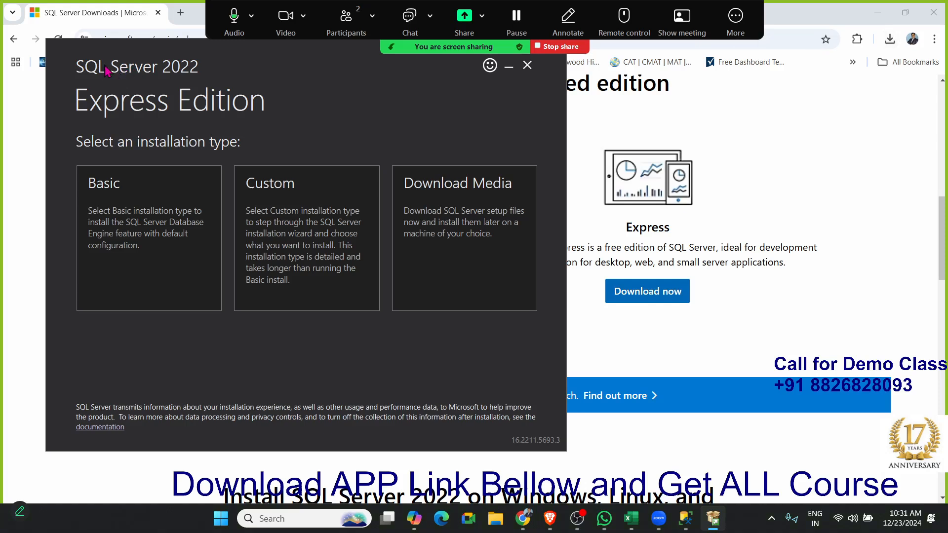
left_click_drag(107, 68, 233, 82)
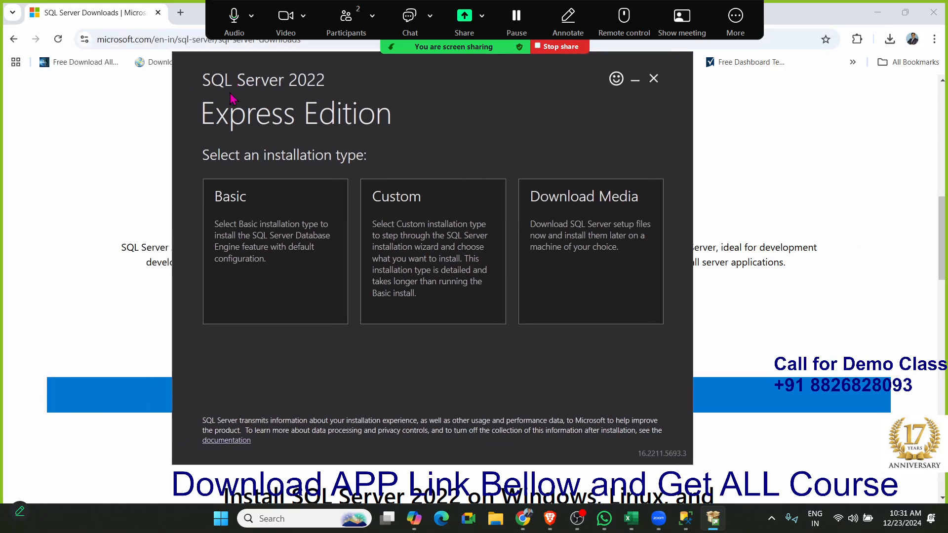
- Choose the Download Media installation type and download the English Express Advanced package to the Downloads folder
left_click(625, 264)
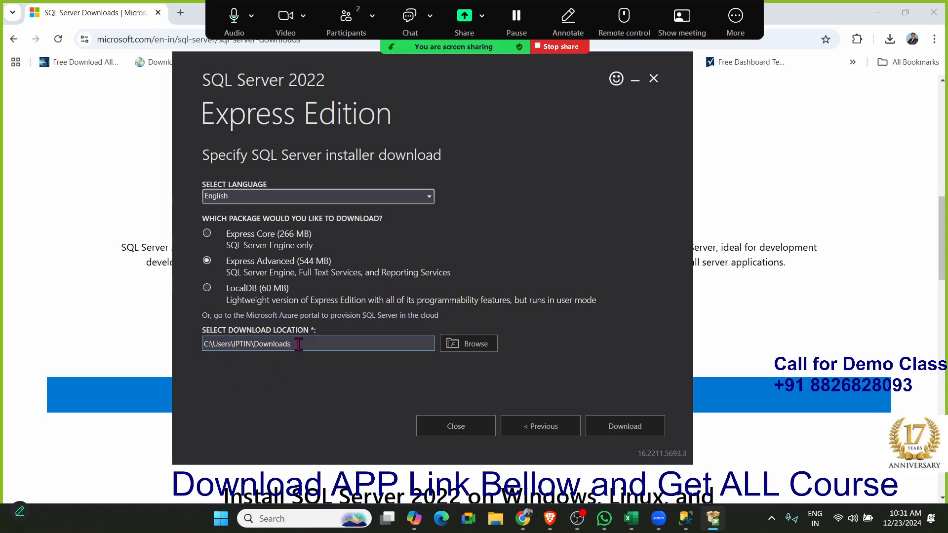
left_click_drag(298, 344, 180, 349)
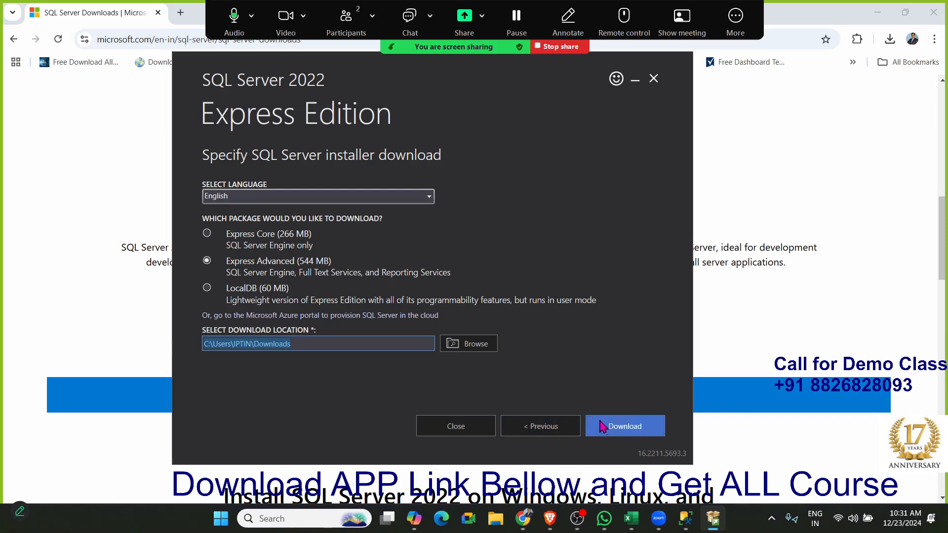
left_click(637, 427)
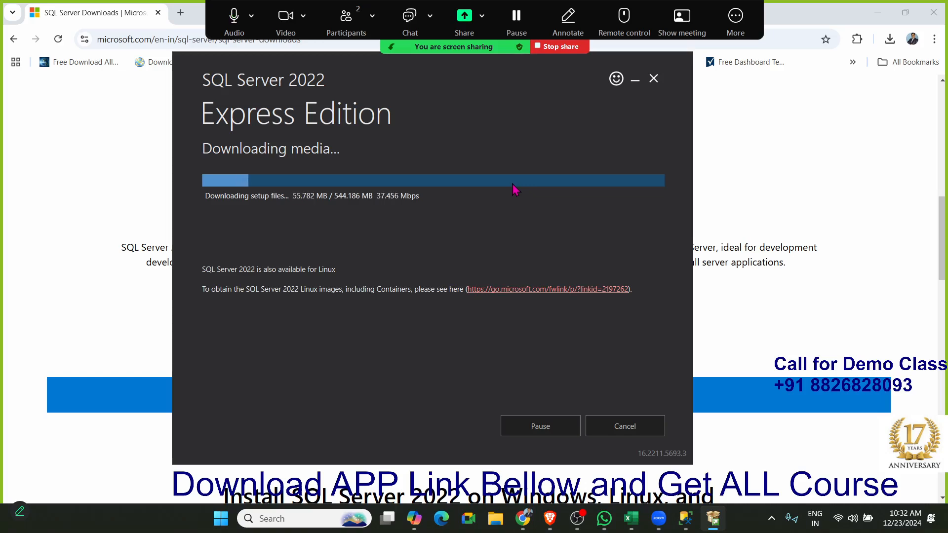
- Switch back to Chrome, return to the Google results and search for "ssms download"
left_click(87, 232)
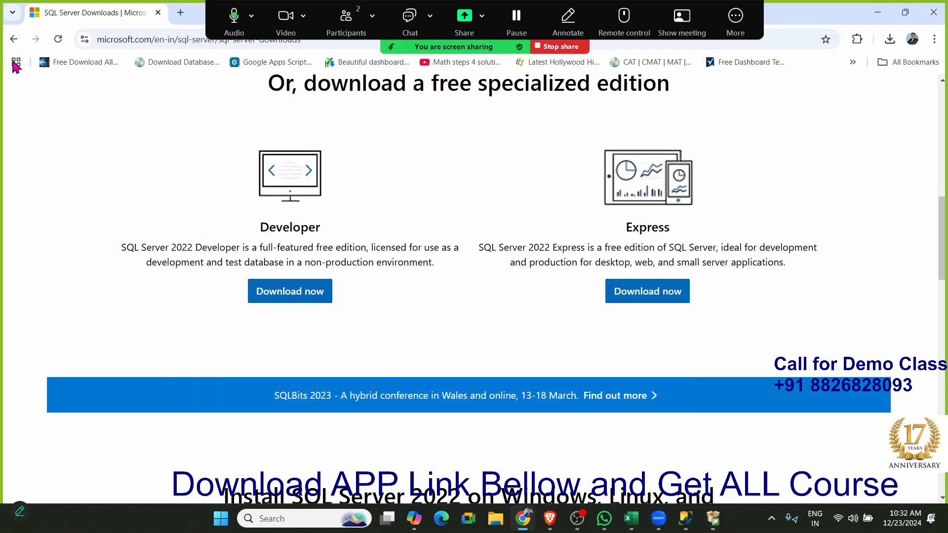
left_click(14, 38)
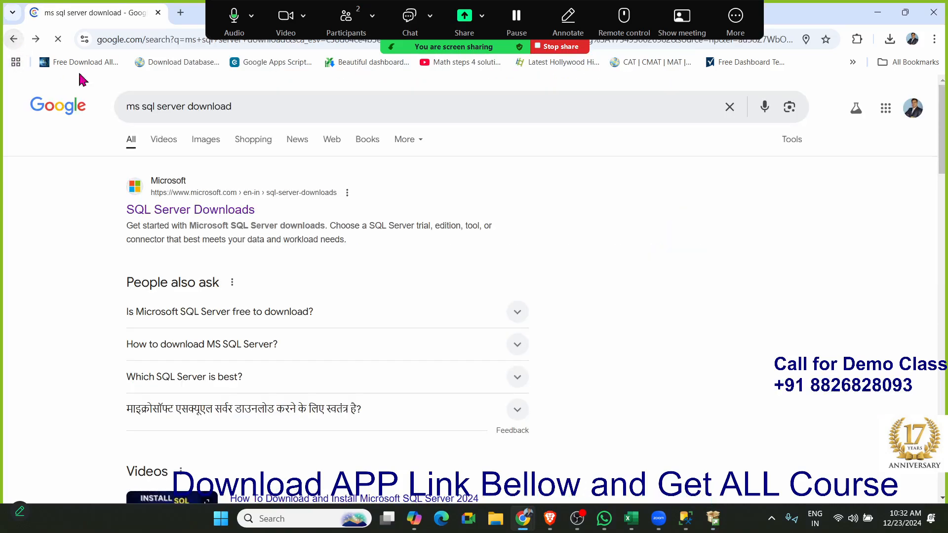
left_click_drag(247, 102, 54, 102)
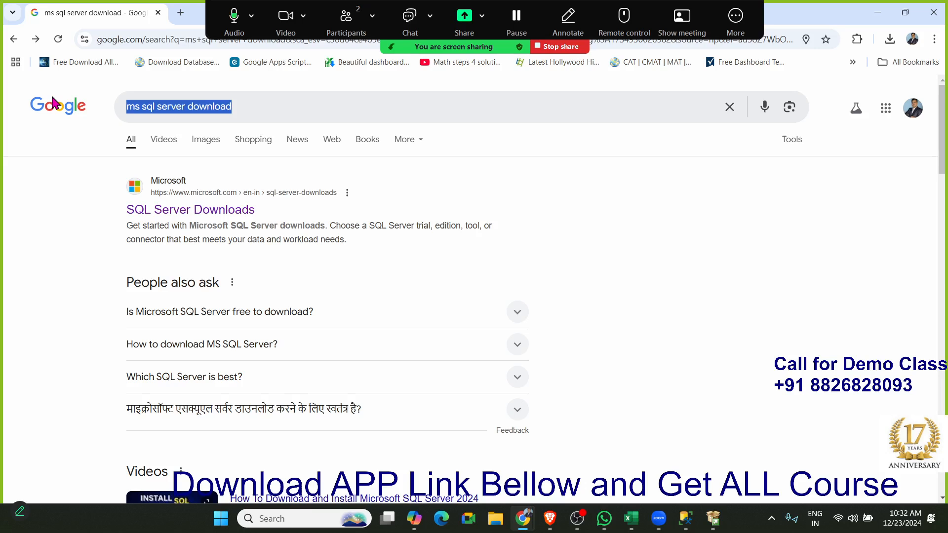
type("m")
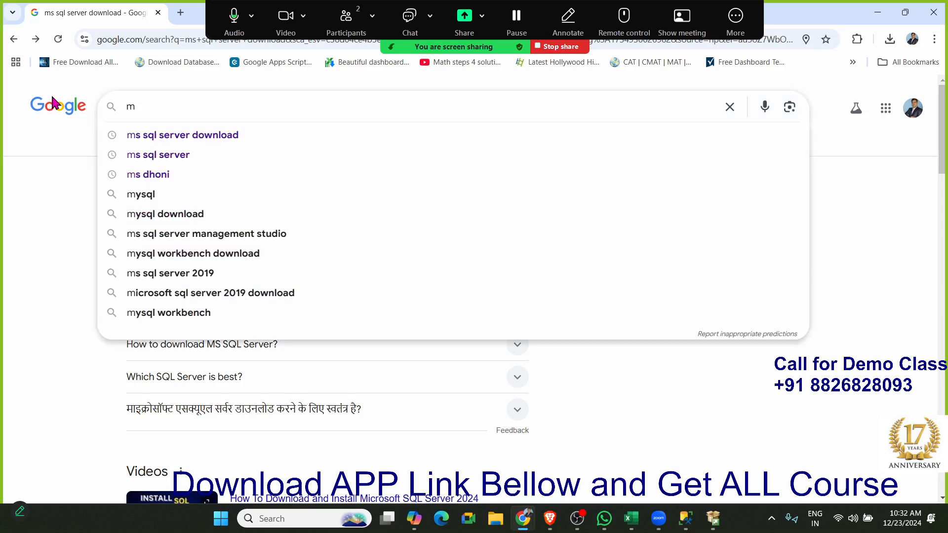
type("s")
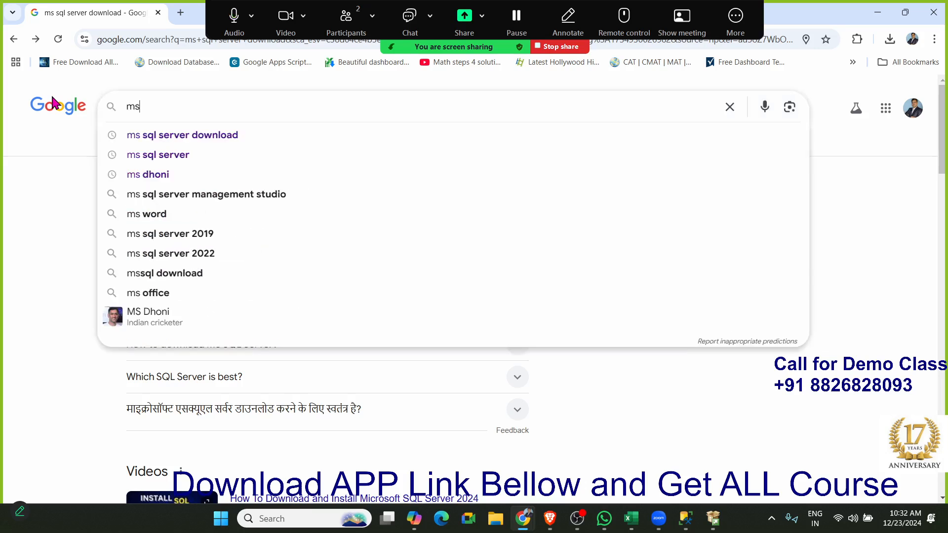
type("sm")
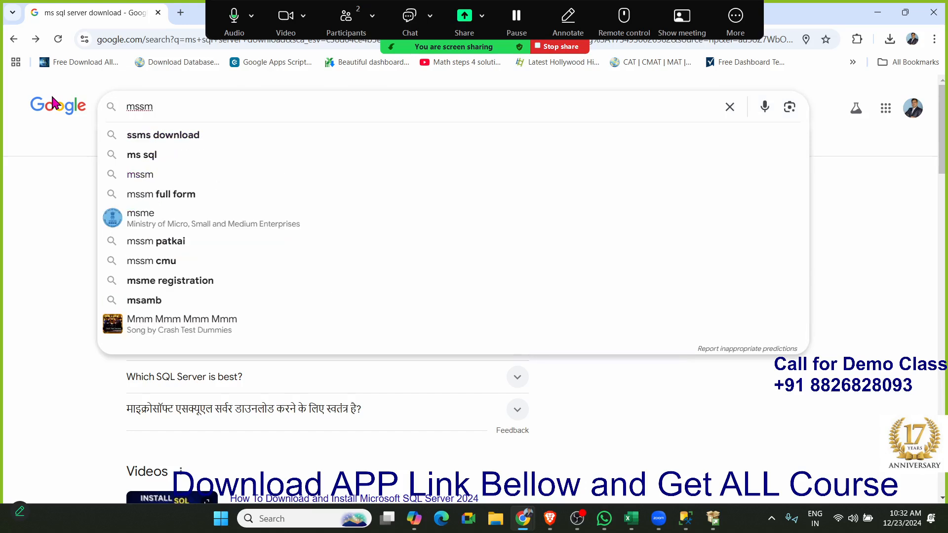
type("s")
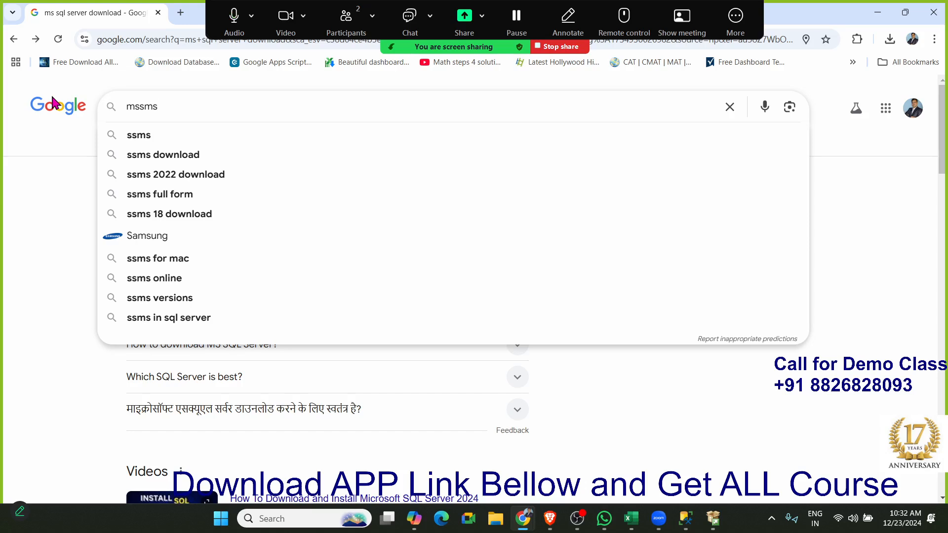
key("Down")
key("Down")
key("Return")
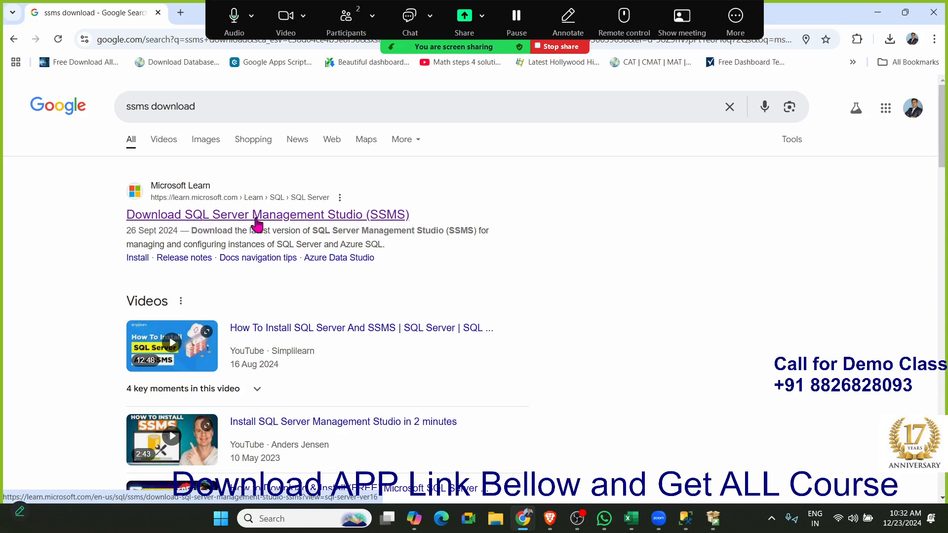
- Open Microsoft Learn's Download SQL Server Management Studio (SSMS) page and download SSMS 20.2
left_click(307, 219)
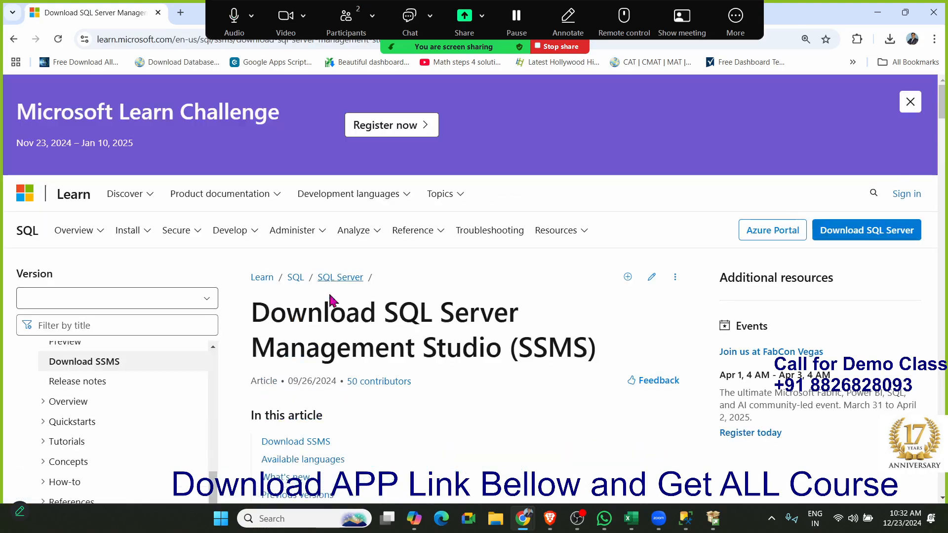
scroll(467, 333, "down", 5)
scroll(467, 334, "down", 7)
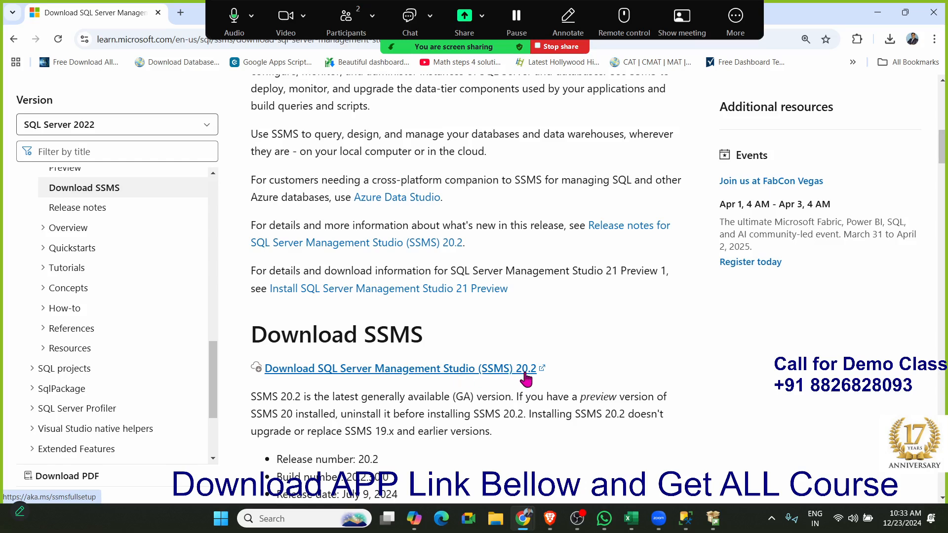
scroll(535, 378, "down", 5)
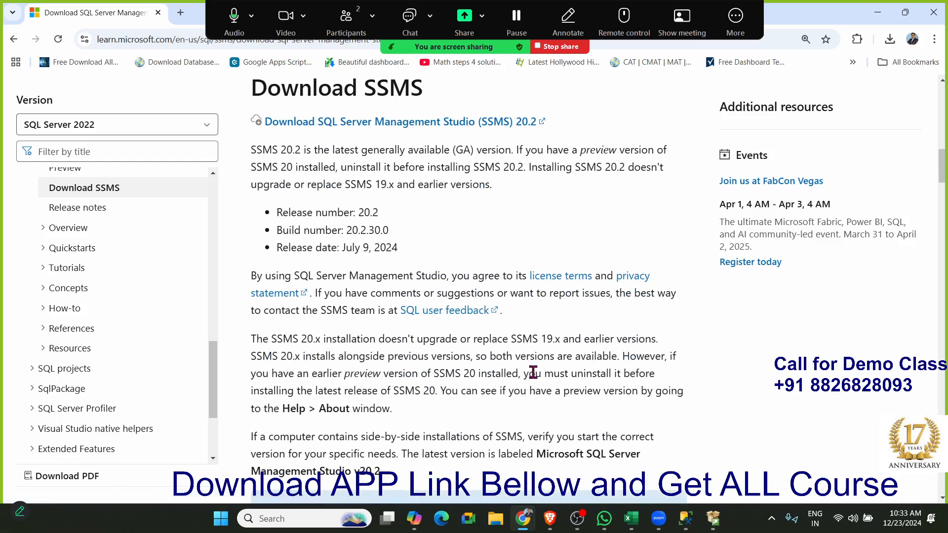
scroll(533, 372, "down", 10)
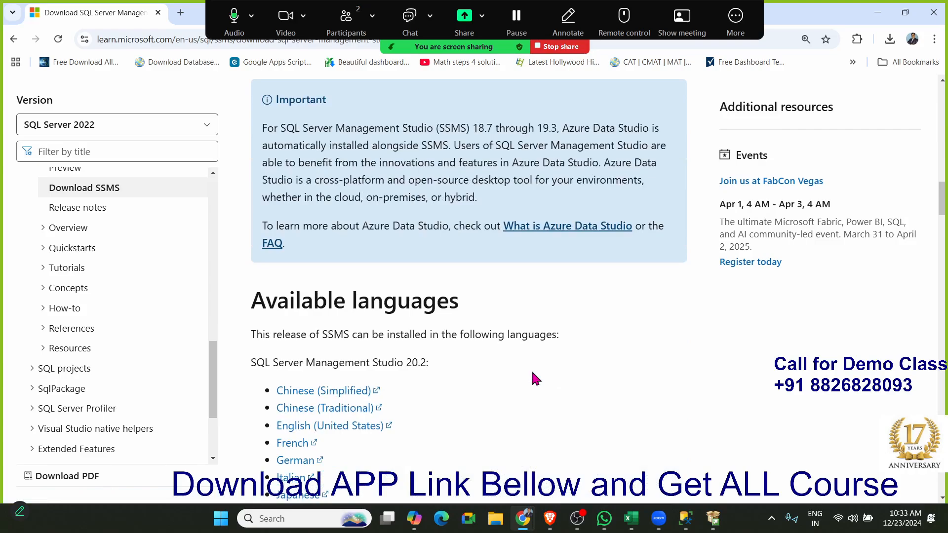
scroll(534, 379, "up", 13)
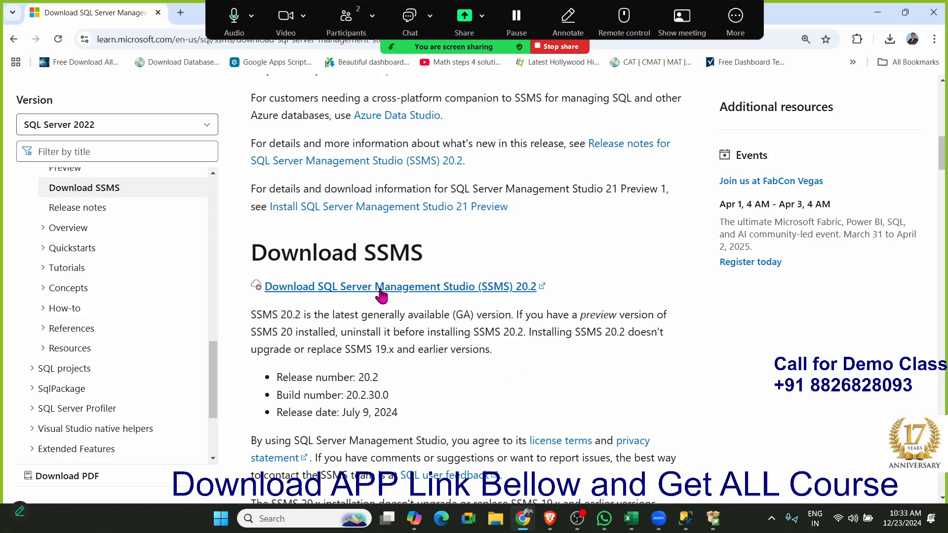
left_click(363, 298)
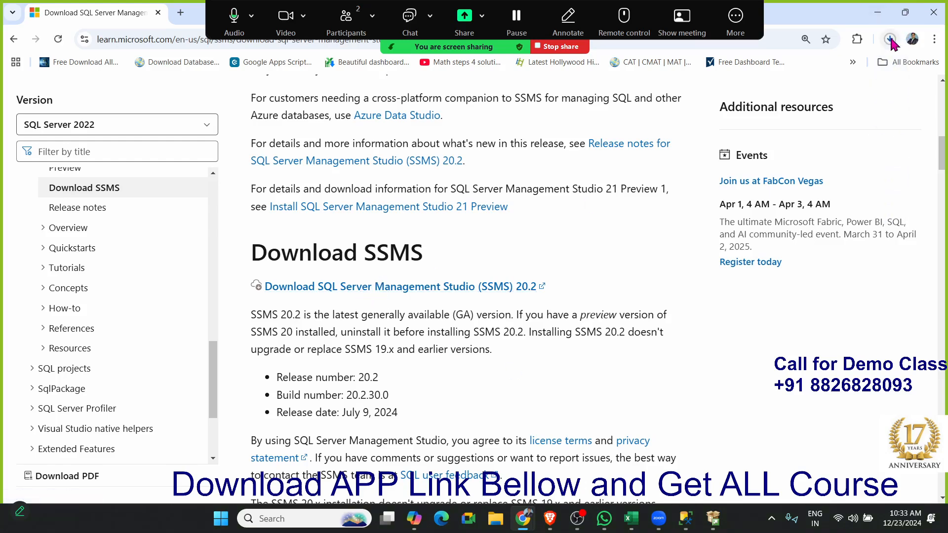
- Check the download progress of the SQL Server Express media and the SSMS setup file in Chrome
mouse_move(703, 528)
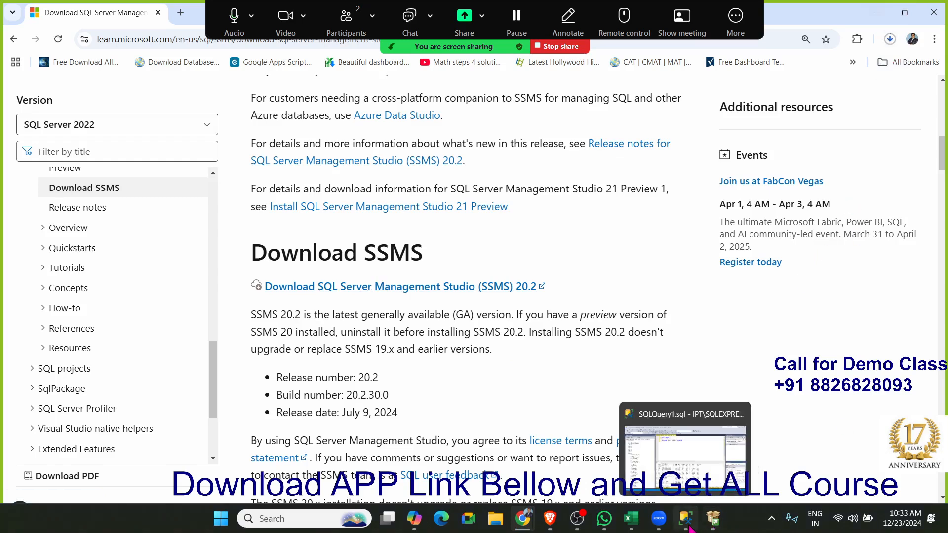
left_click(713, 519)
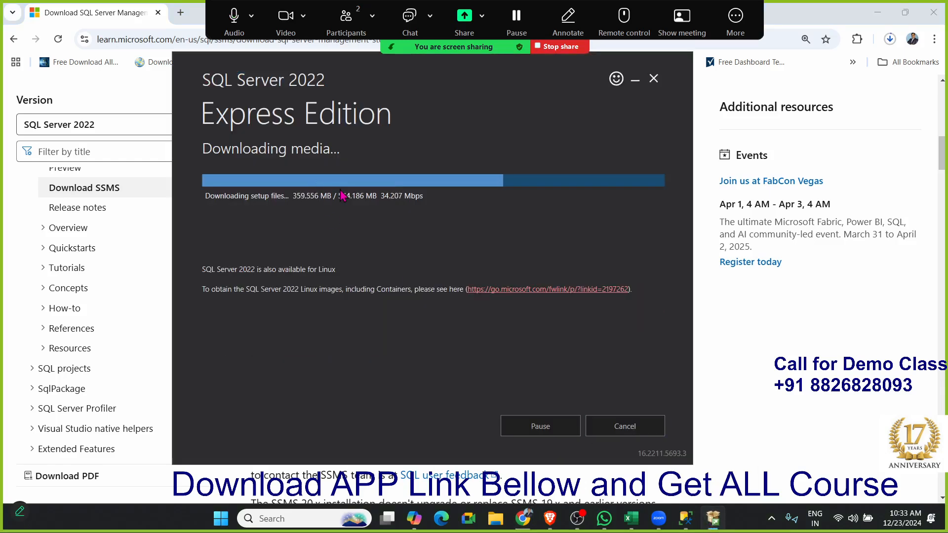
left_click(890, 39)
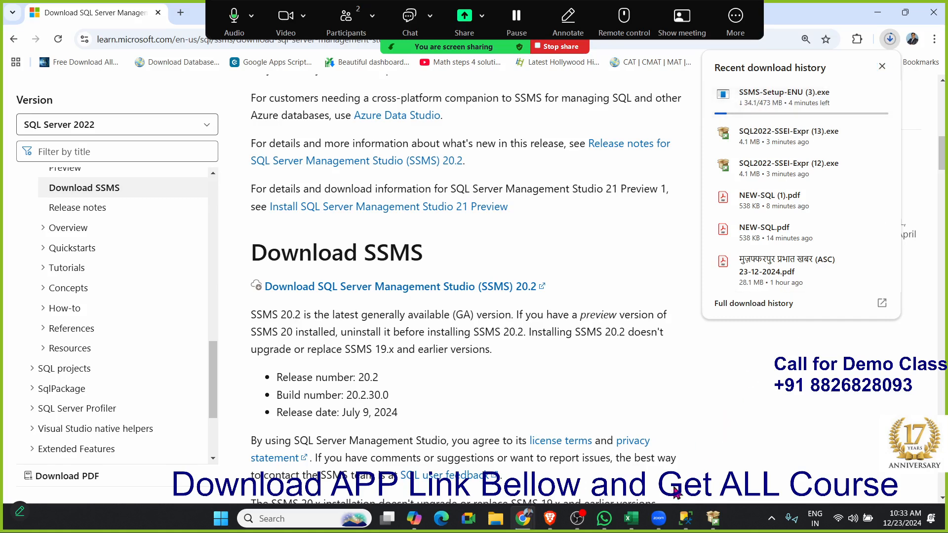
- Check the media download progress in the SQL Server Installer and the SSMS download page in Chrome
left_click(686, 525)
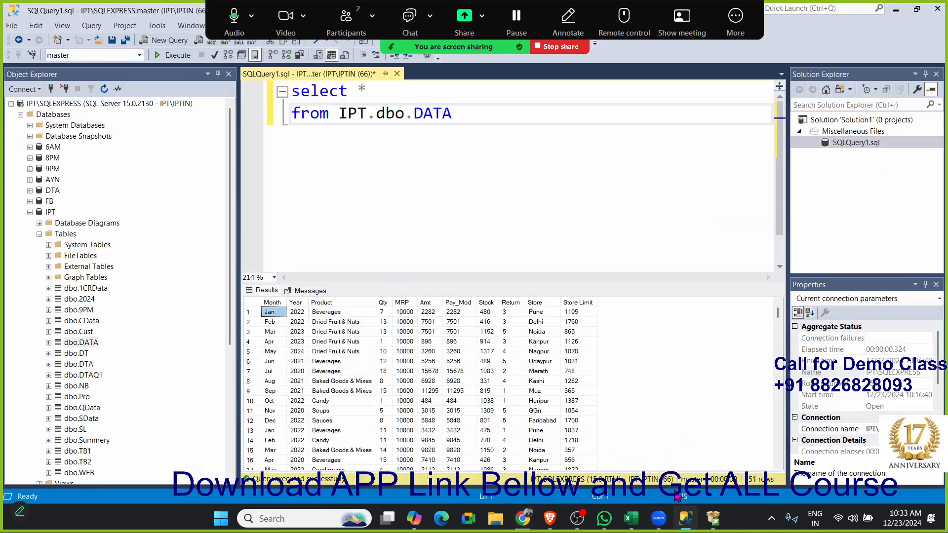
mouse_move(710, 526)
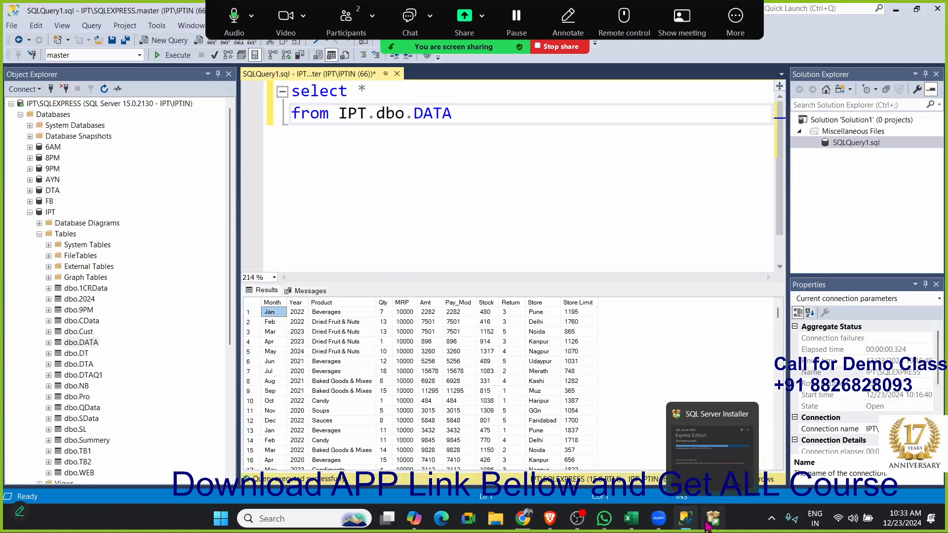
left_click(711, 447)
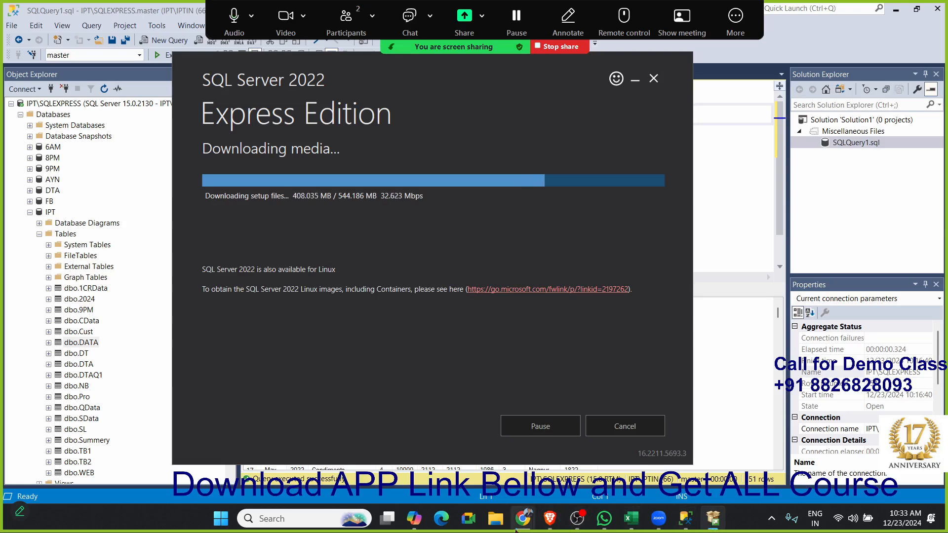
mouse_move(516, 529)
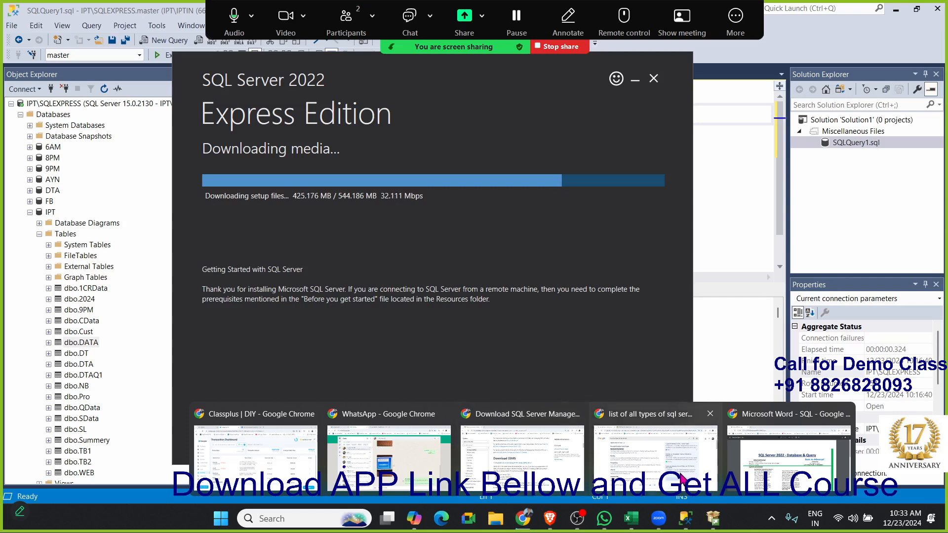
left_click(522, 485)
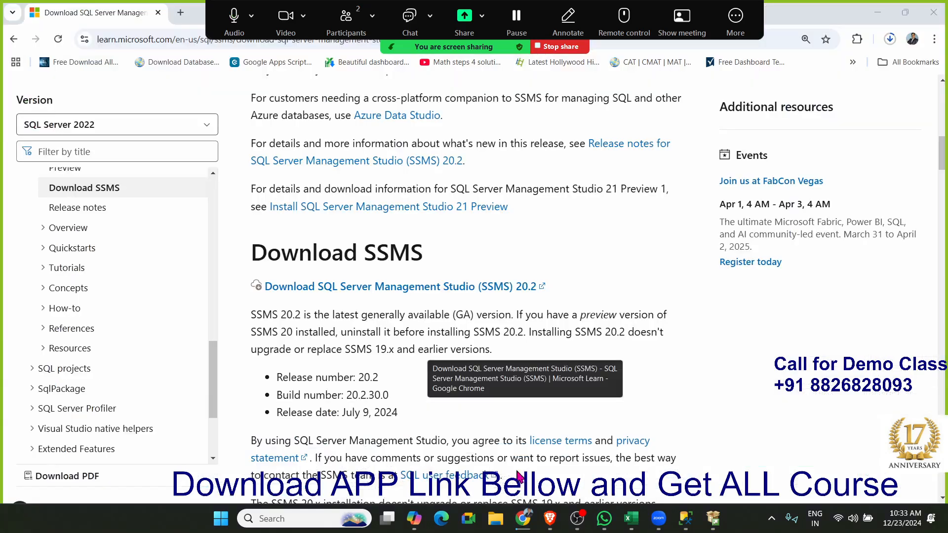
left_click(888, 42)
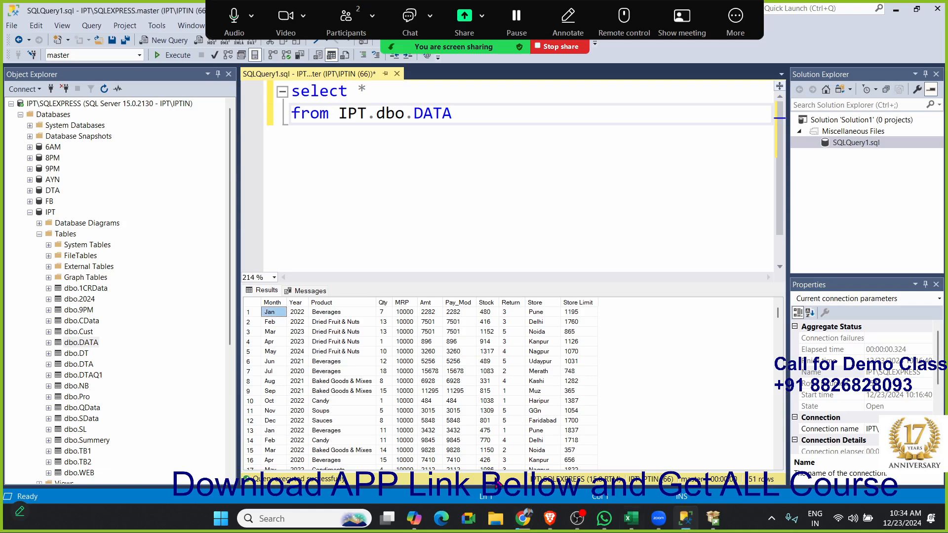
- Switch to the SQL Server Installer and open the folder containing the downloaded Express media
left_click(686, 519)
key("alt+Tab")
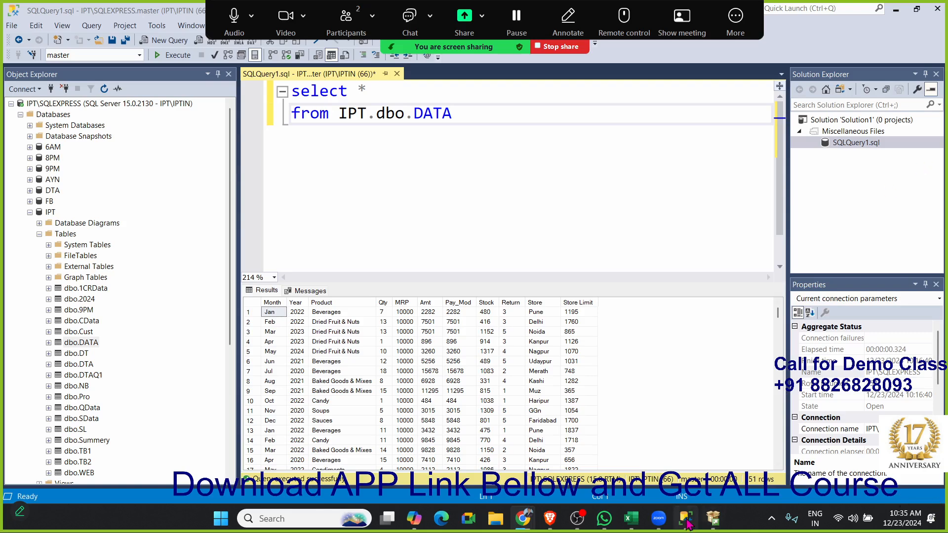
left_click(714, 519)
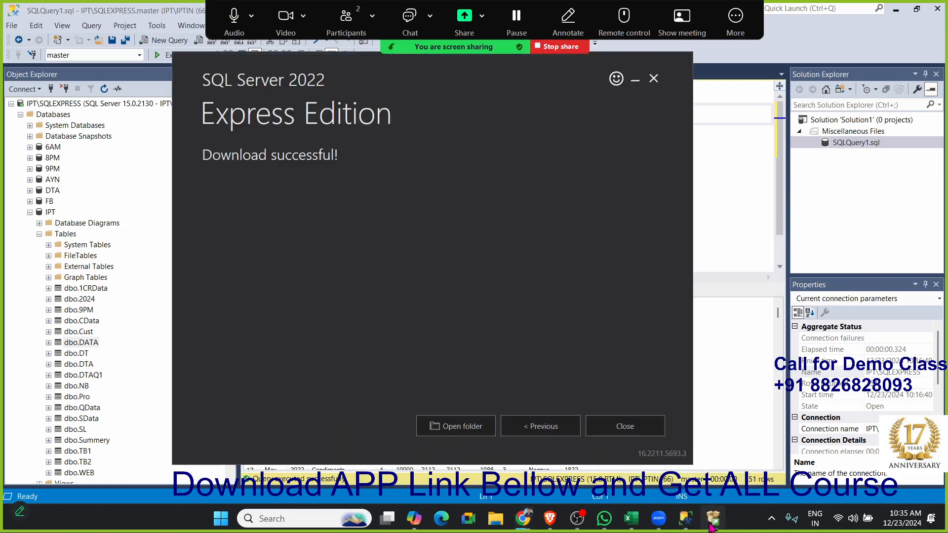
left_click(463, 427)
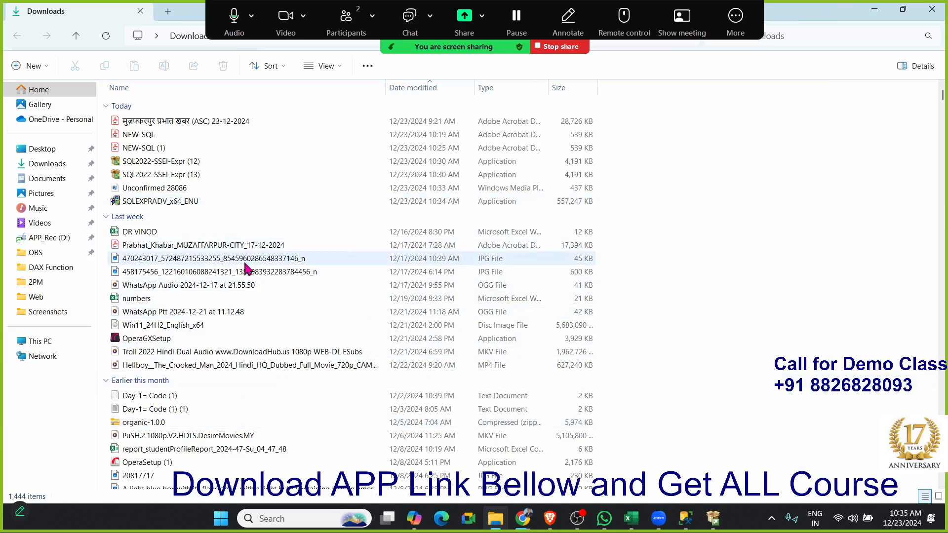
- Try to run SQL2022-SSEI-Expr (12) from the Downloads folder while the installer is still open
left_click(148, 163)
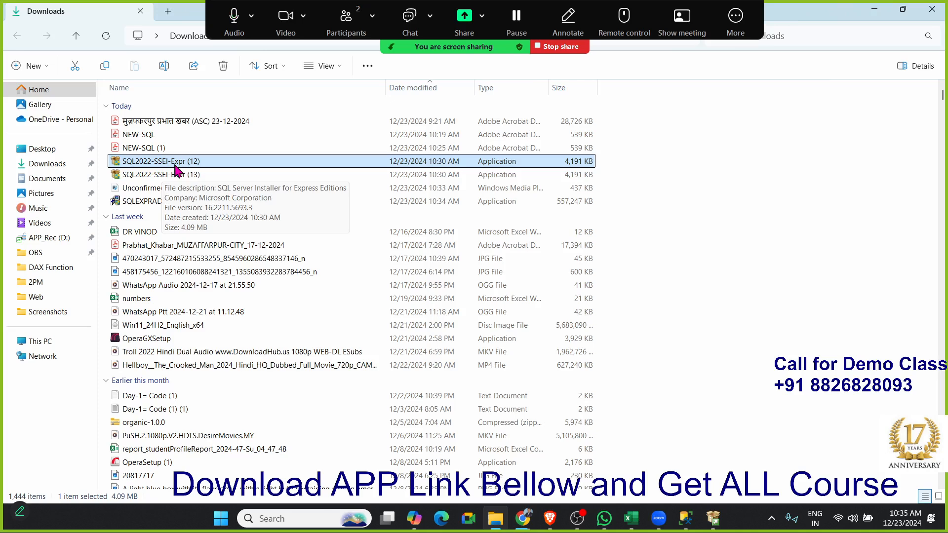
double_click(175, 166)
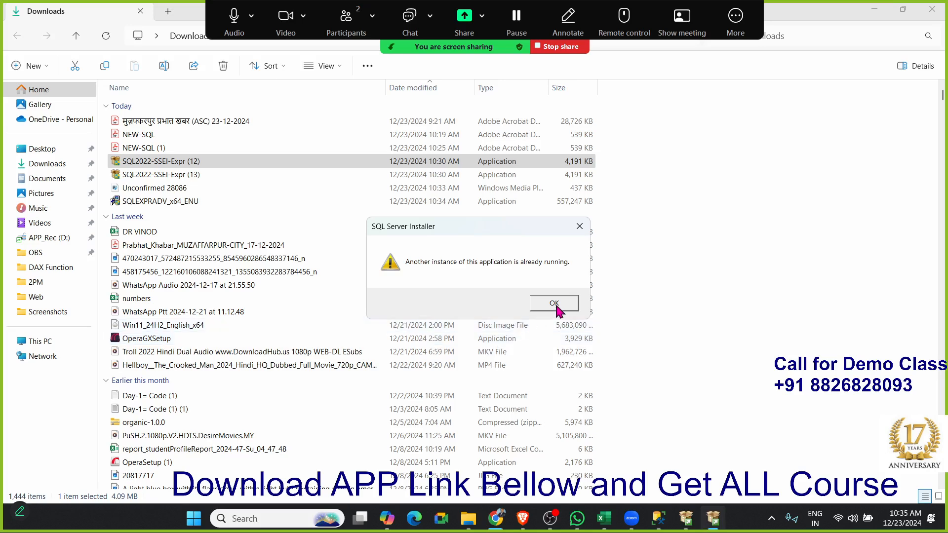
left_click(554, 303)
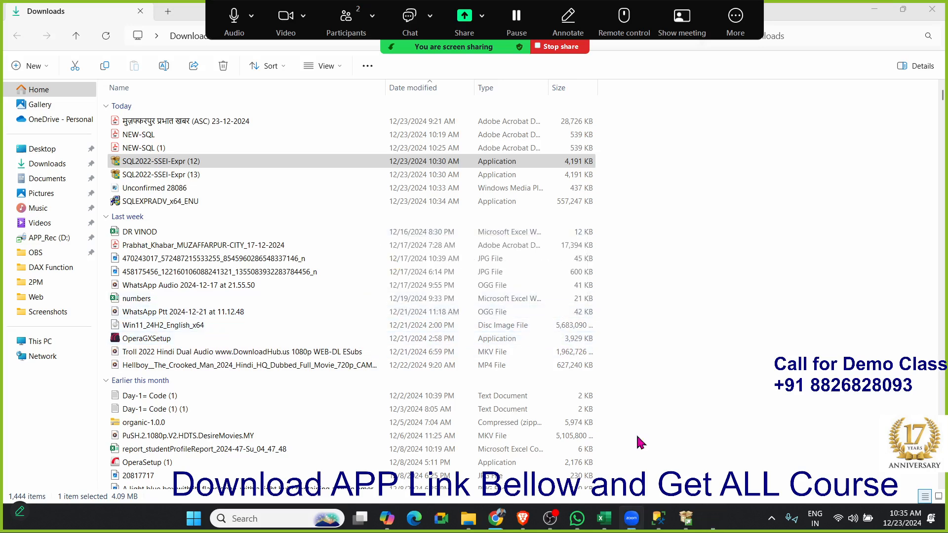
- Close the SQL Server 2022 Express Edition installer and confirm the exit
left_click(714, 524)
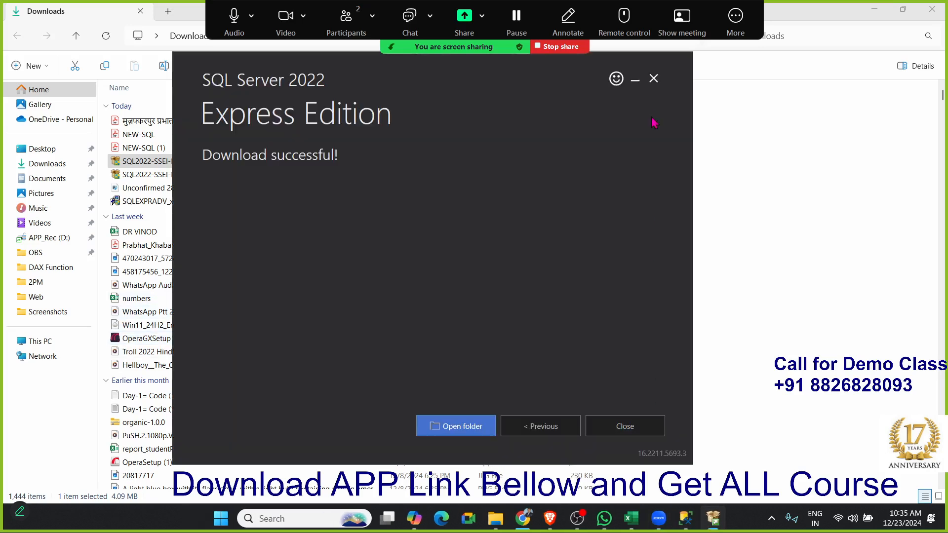
left_click(636, 436)
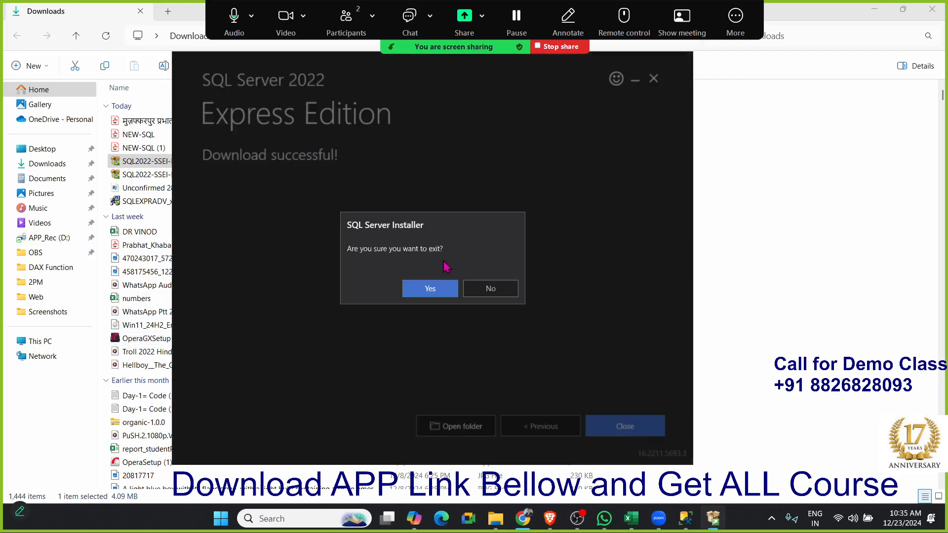
left_click(418, 289)
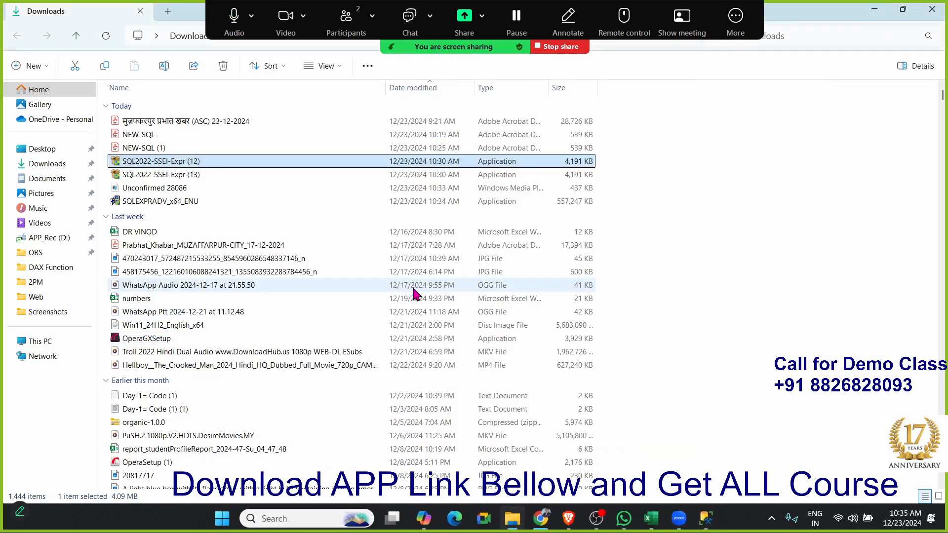
- Launch SQL2022-SSEI-Expr (12) to show its installation types, and exit it without choosing one
left_click(241, 165)
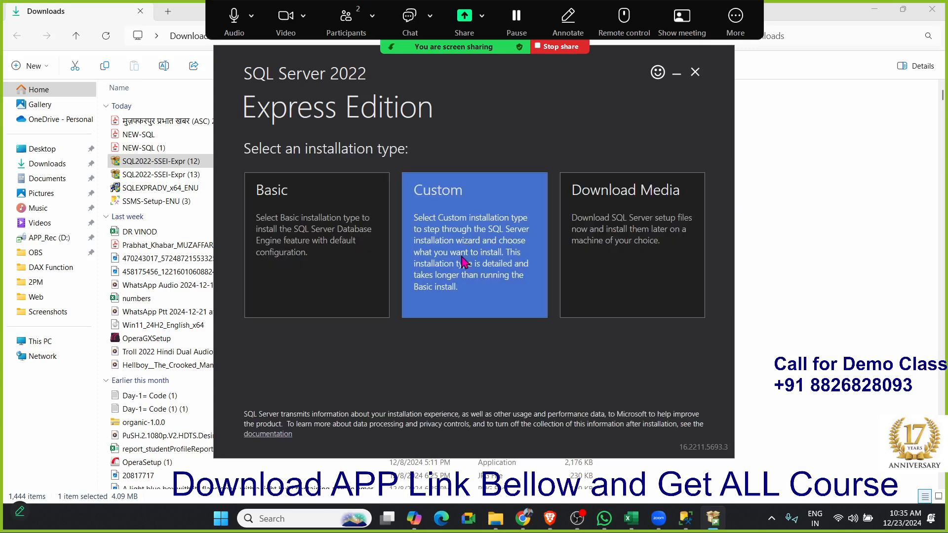
left_click(695, 73)
left_click(452, 285)
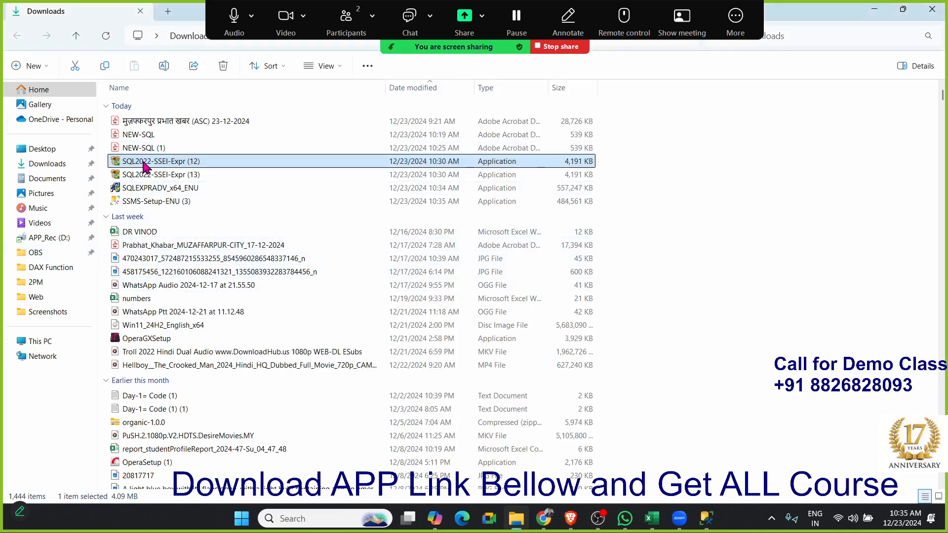
- Run SQLEXPRADV_x64_ENU from Downloads and extract its setup files to the proposed SQLEXPRADV_x64_ENU directory
left_click(149, 202)
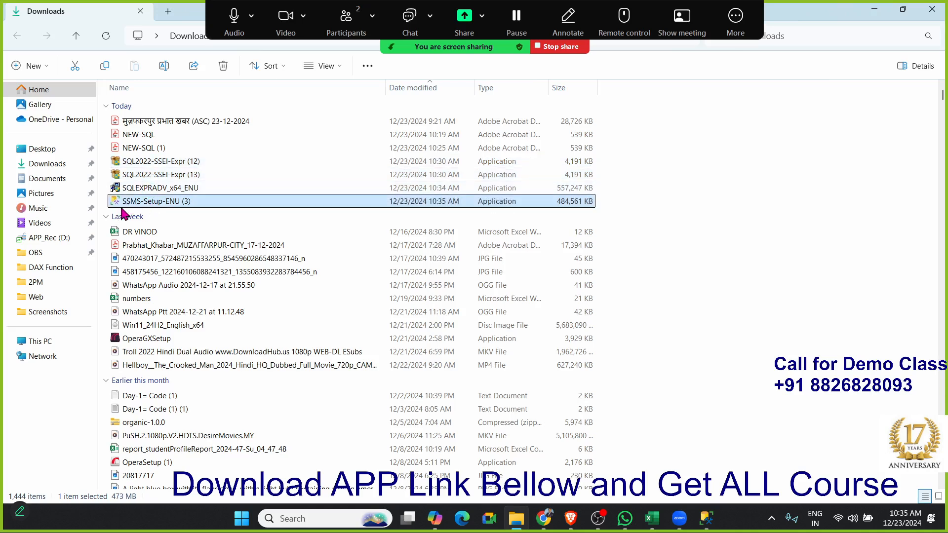
left_click(142, 188)
left_click(145, 176)
left_click(148, 165)
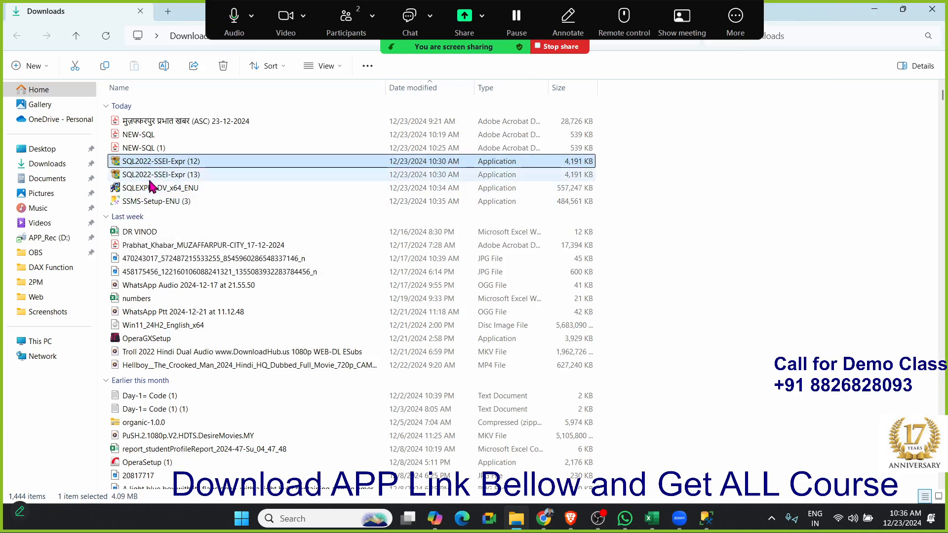
left_click(117, 191)
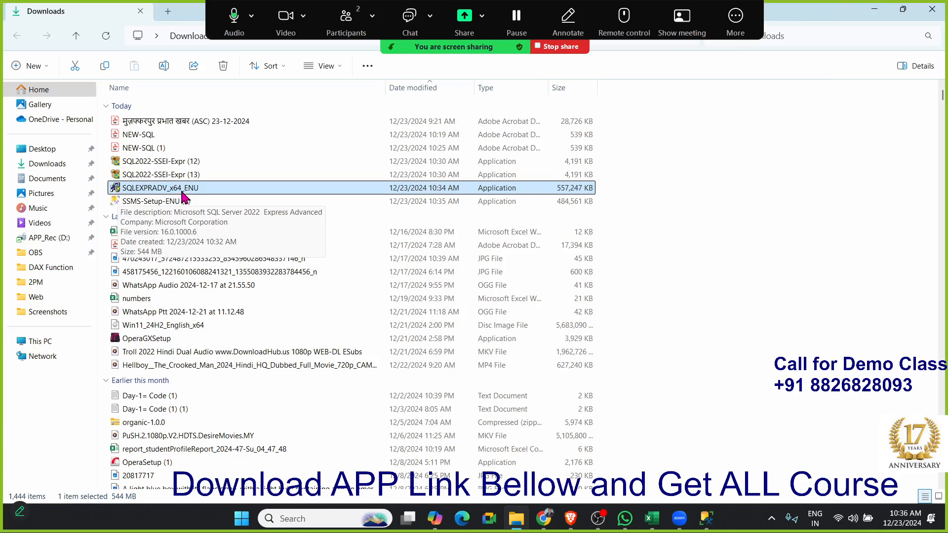
double_click(266, 188)
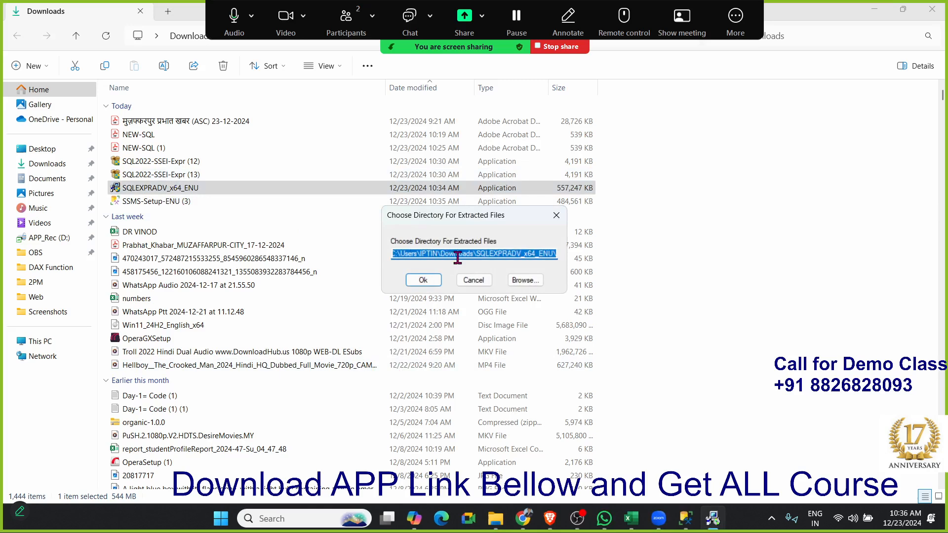
left_click(424, 280)
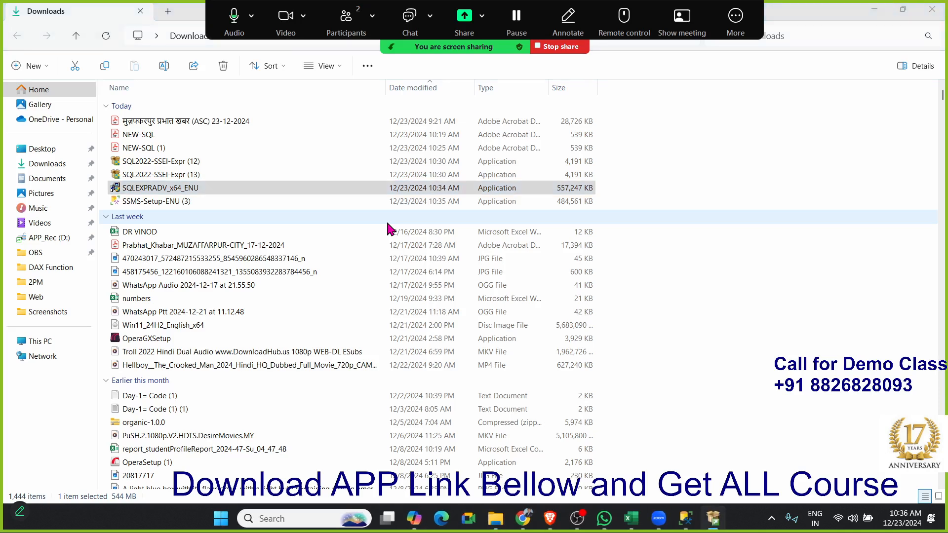
- Start a new SQL Server standalone installation from the SQL Server Installation Center
left_click(718, 520)
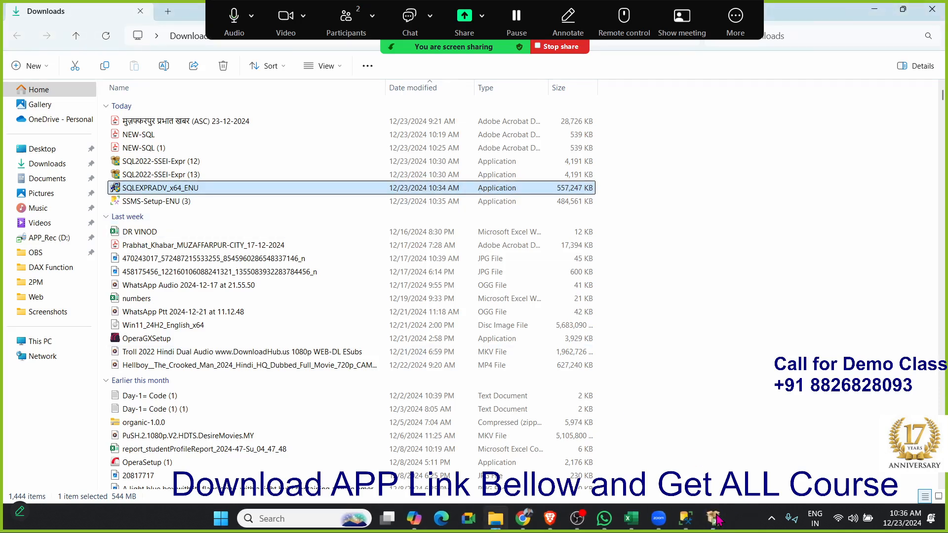
left_click(718, 520)
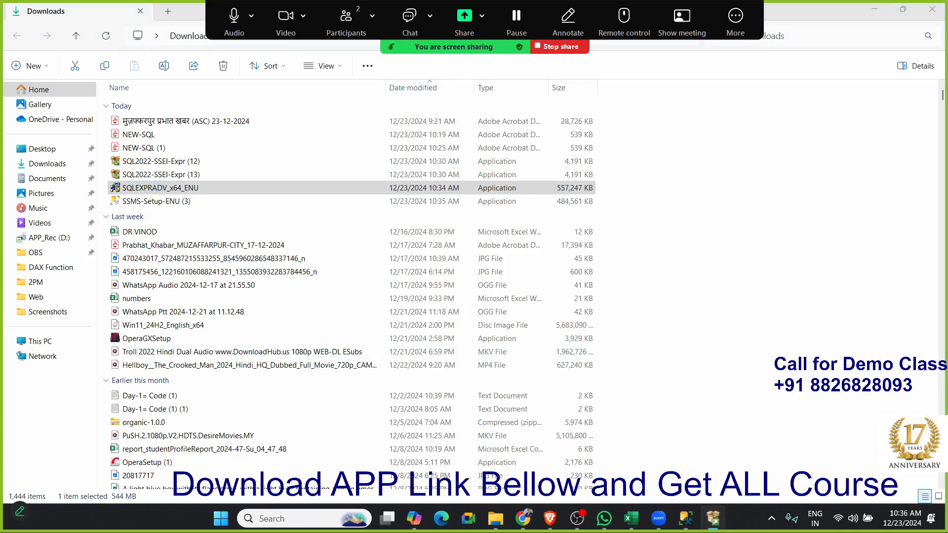
left_click_drag(487, 166, 365, 124)
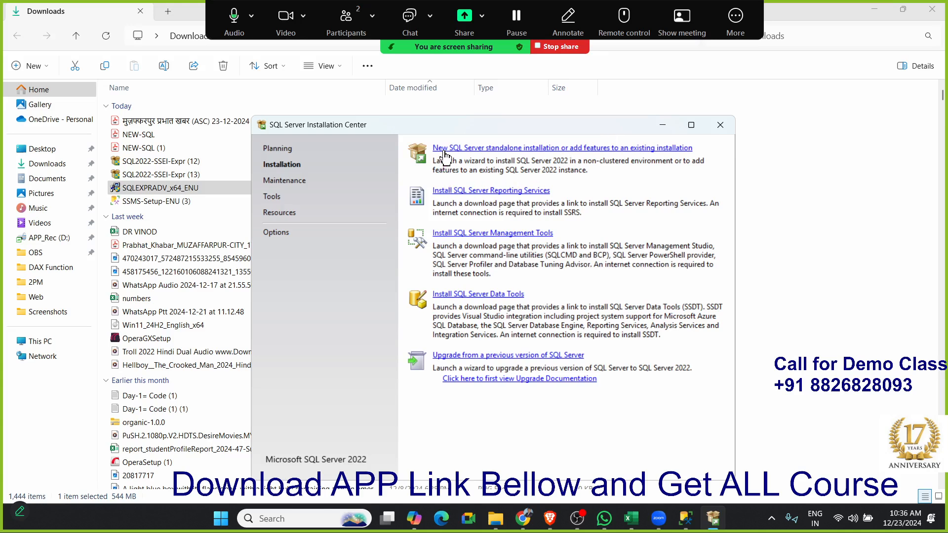
left_click(470, 150)
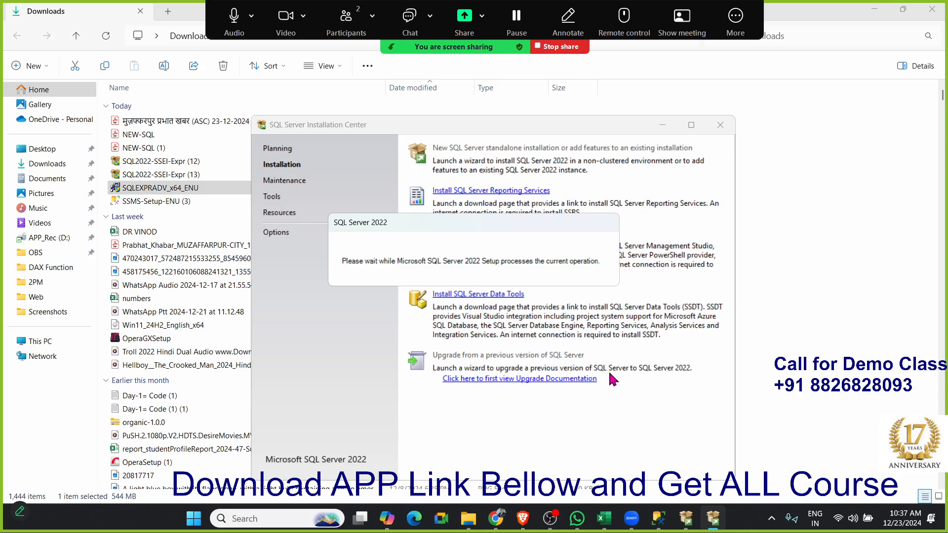
left_click_drag(487, 228, 556, 231)
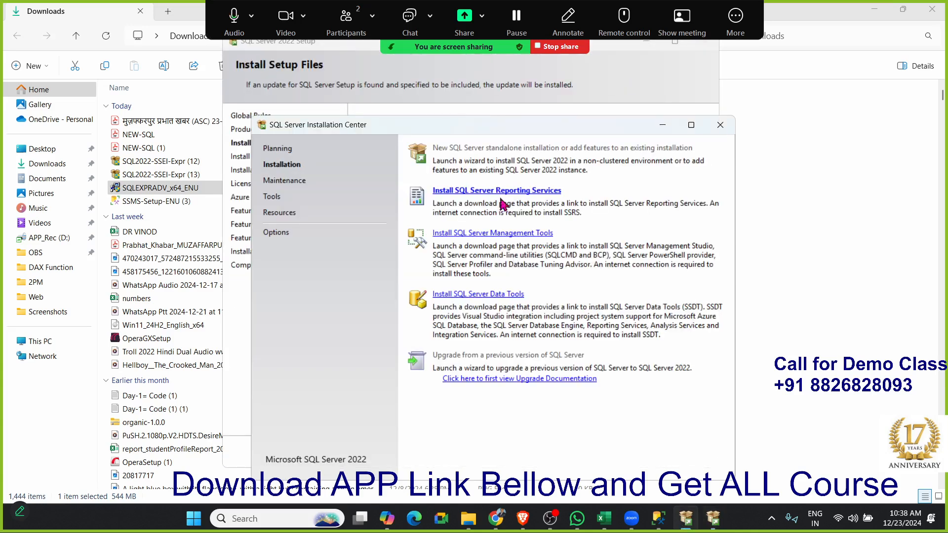
- Proceed past the install rules with a new installation of SQL Server 2022 and accept the license terms
left_click(583, 89)
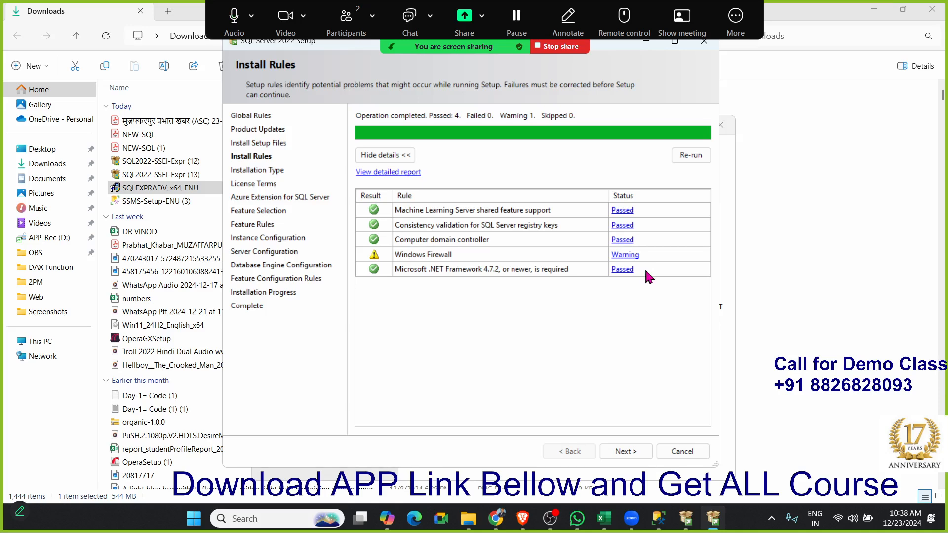
left_click(626, 452)
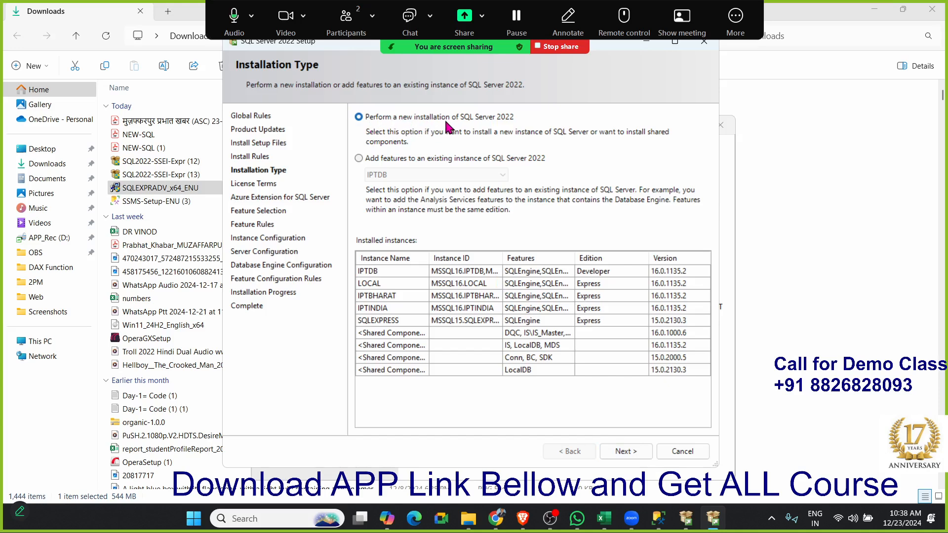
left_click(627, 452)
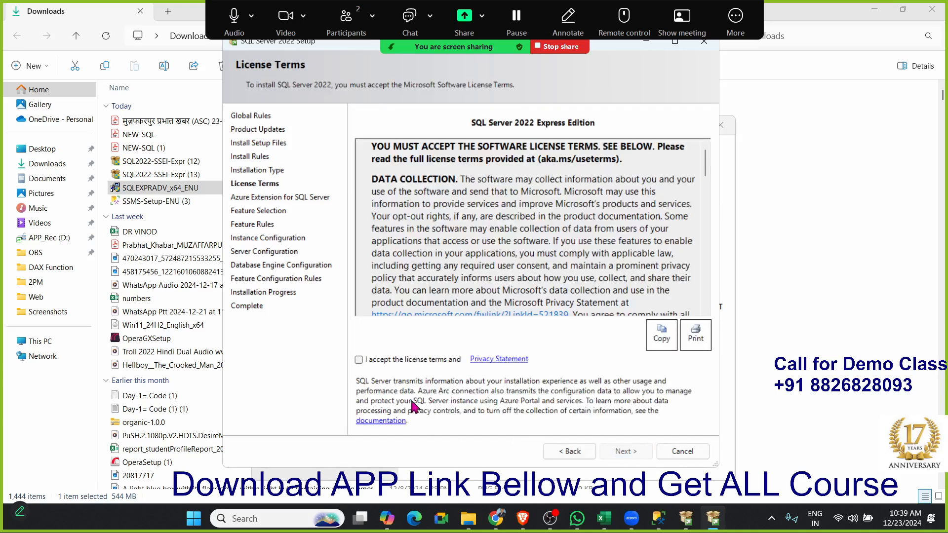
left_click(359, 360)
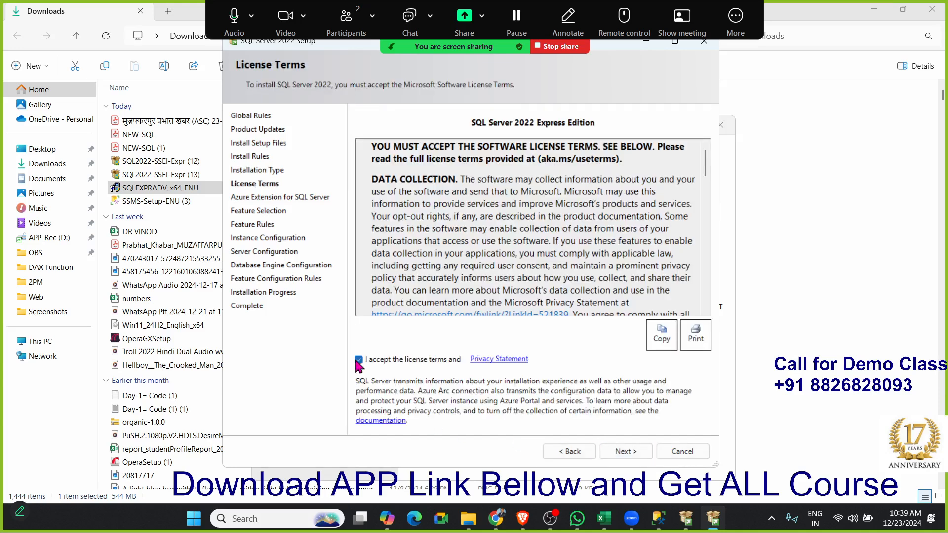
left_click(637, 451)
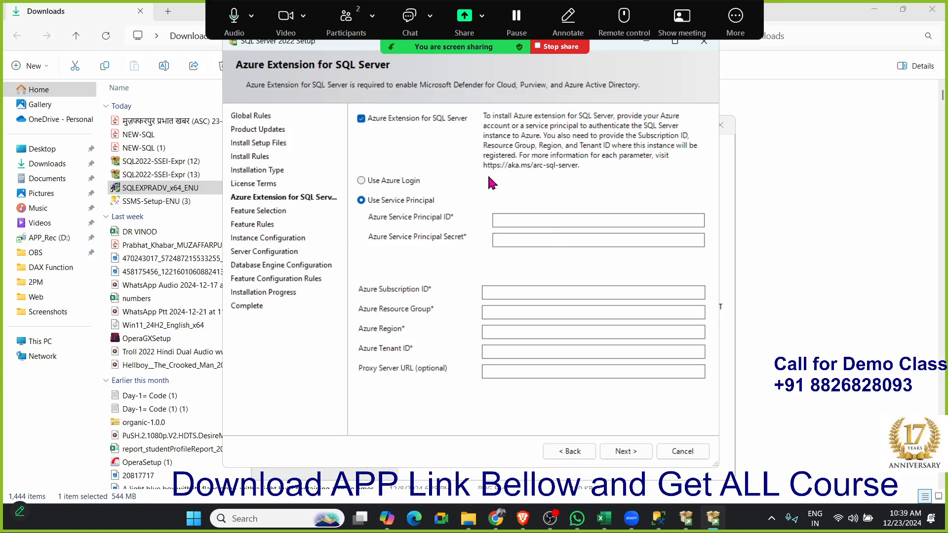
- Exclude the Azure Extension for SQL Server and keep the default Express features, continuing to Instance Configuration
left_click(361, 118)
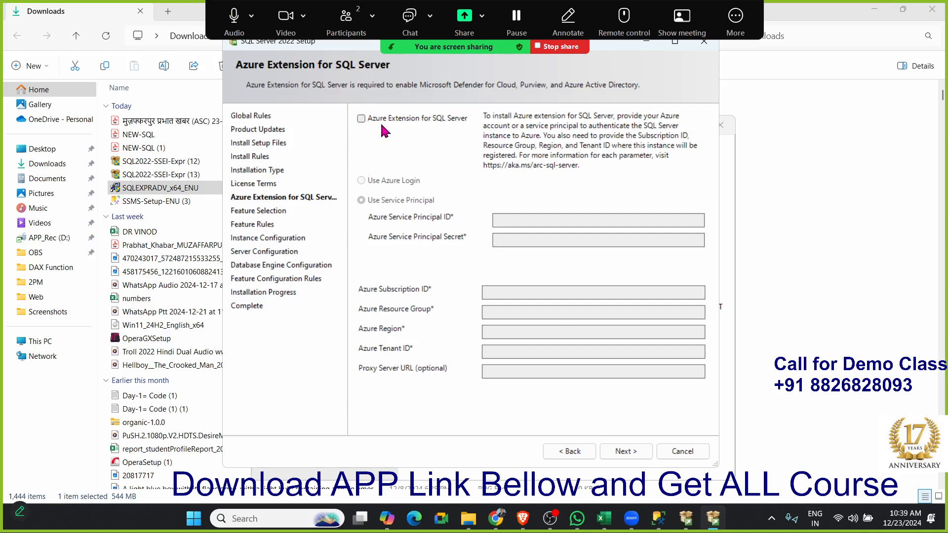
left_click(625, 452)
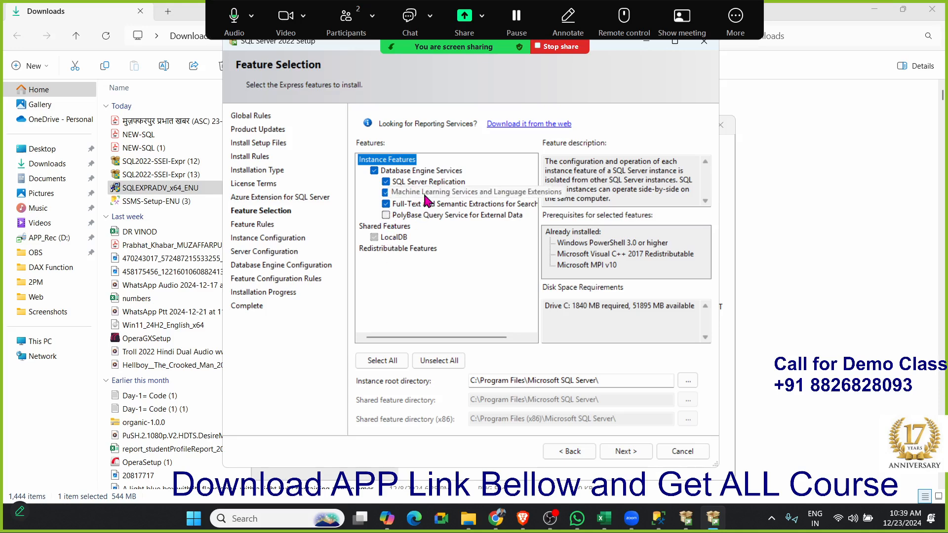
left_click(625, 453)
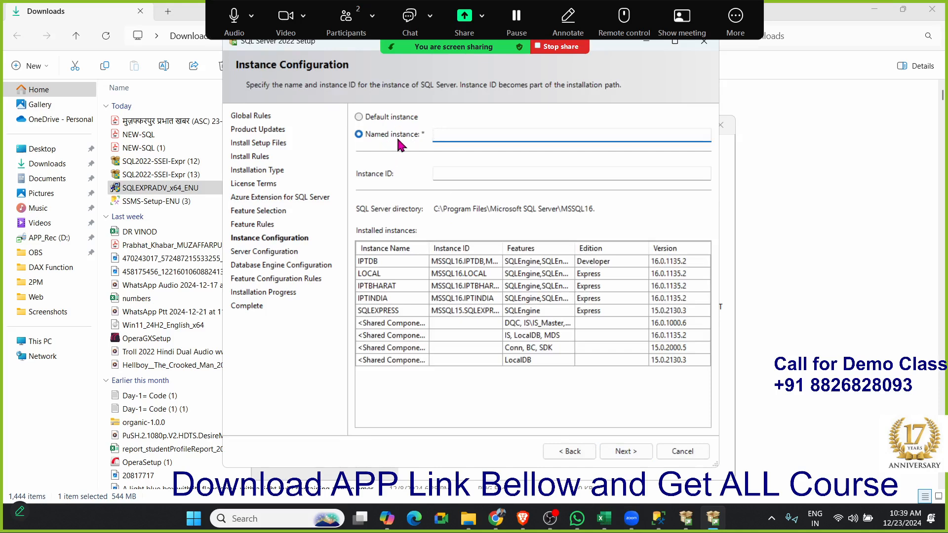
- Configure the new installation as a named instance called IPT2025, with the matching instance ID
left_click(403, 119)
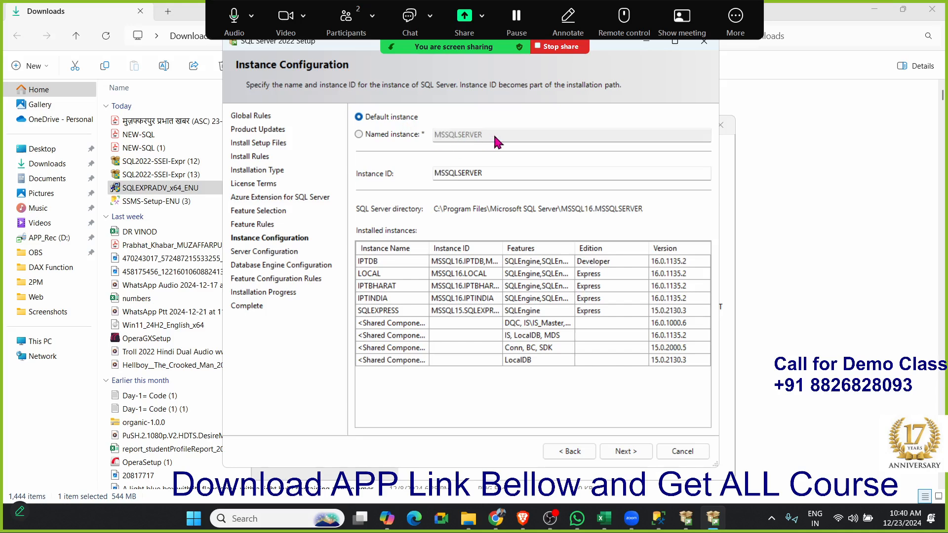
left_click(369, 136)
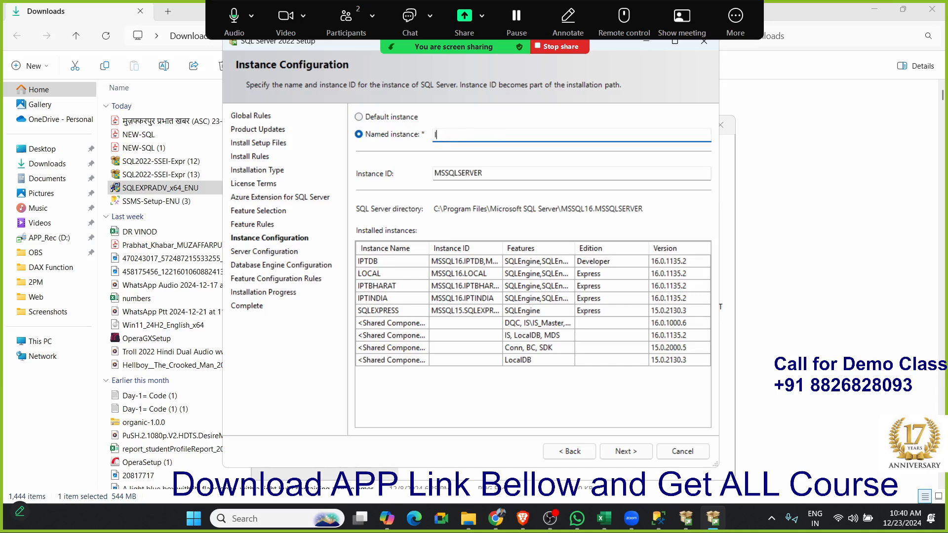
type("IPT2025")
key("Tab")
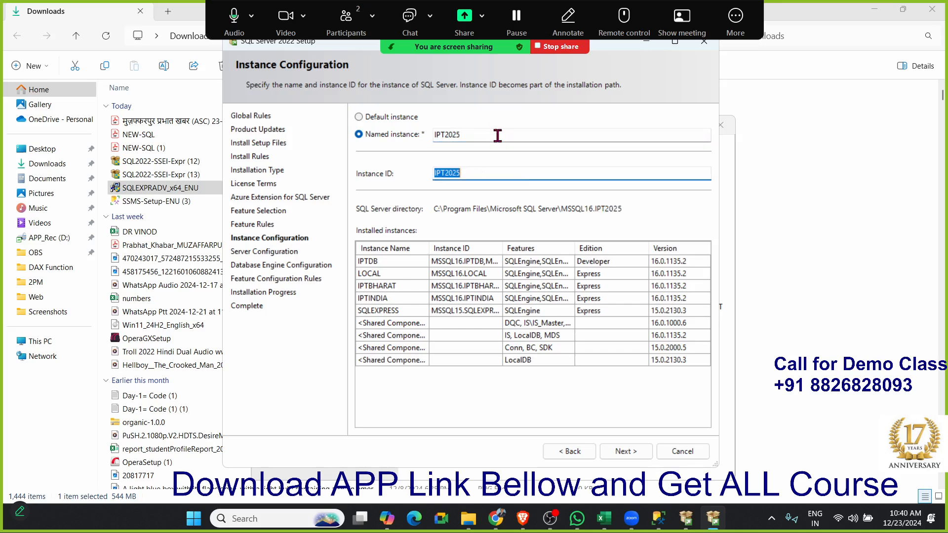
- Switch to SQL Server Management Studio and compare its available server names with the instances listed in the setup wizard
left_click(659, 519)
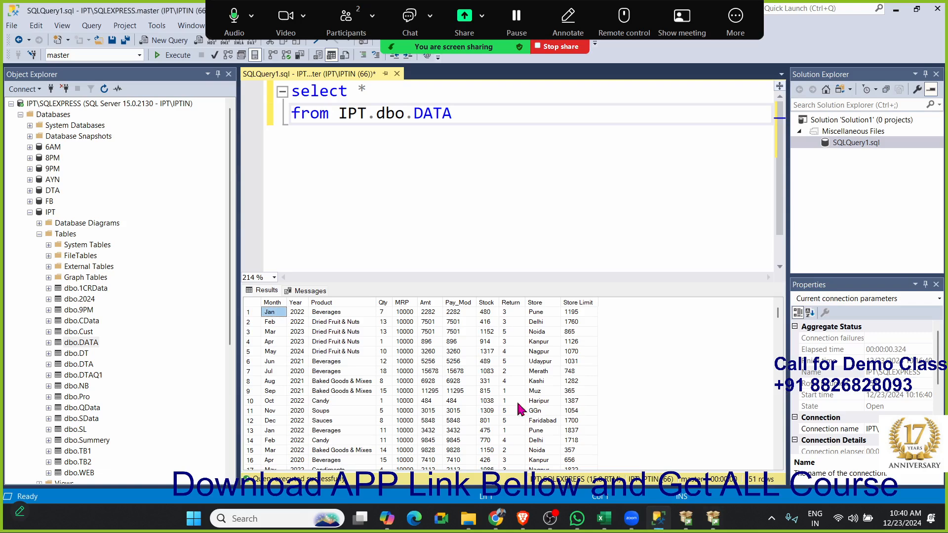
left_click(56, 90)
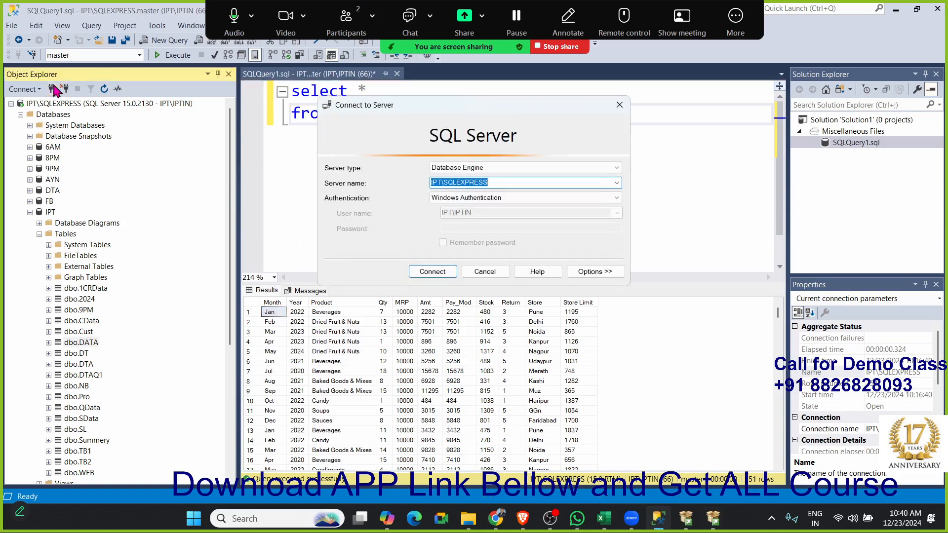
left_click(617, 183)
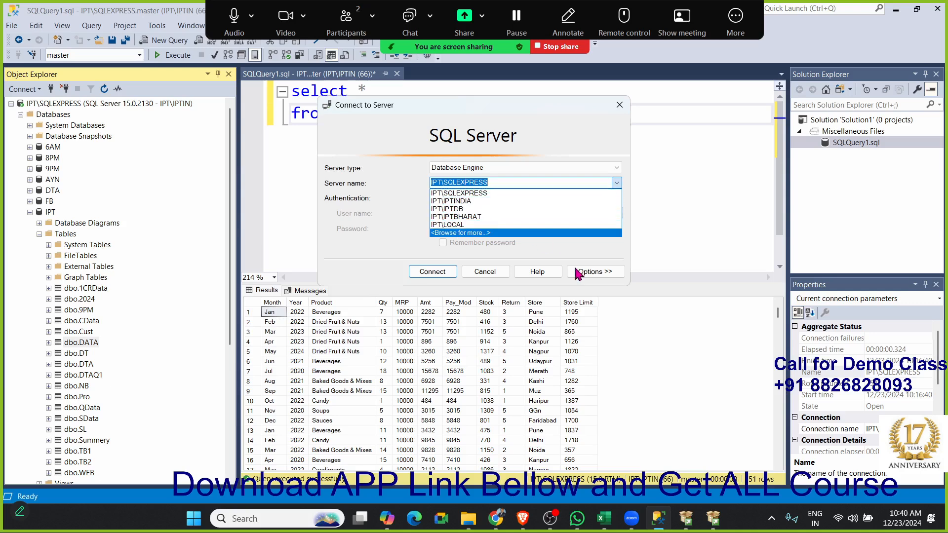
left_click(493, 273)
left_click(499, 275)
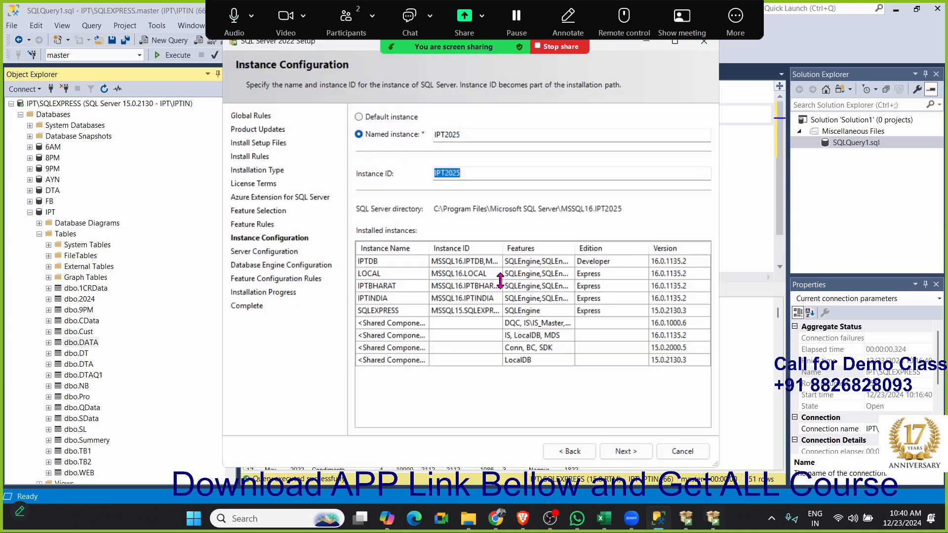
key("alt+Tab")
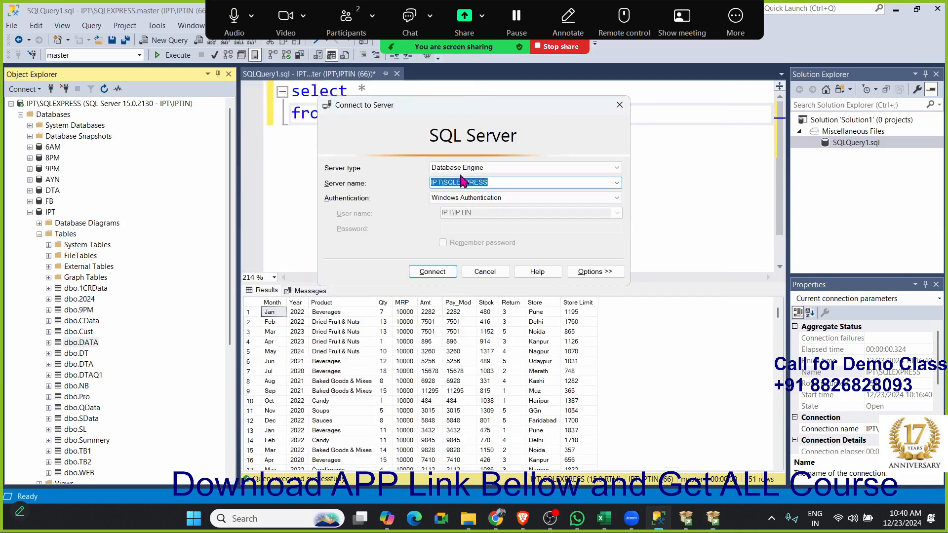
left_click(453, 183)
left_click(617, 182)
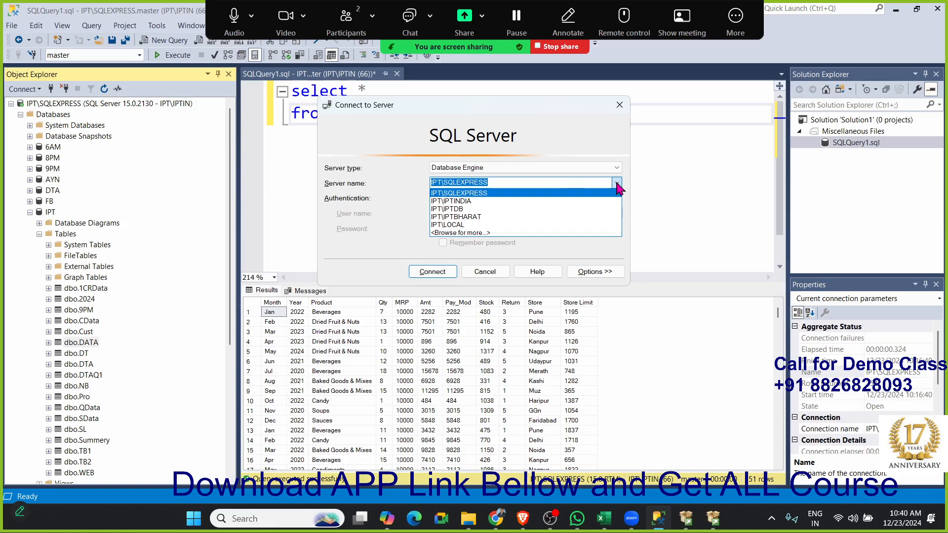
key("alt+Tab")
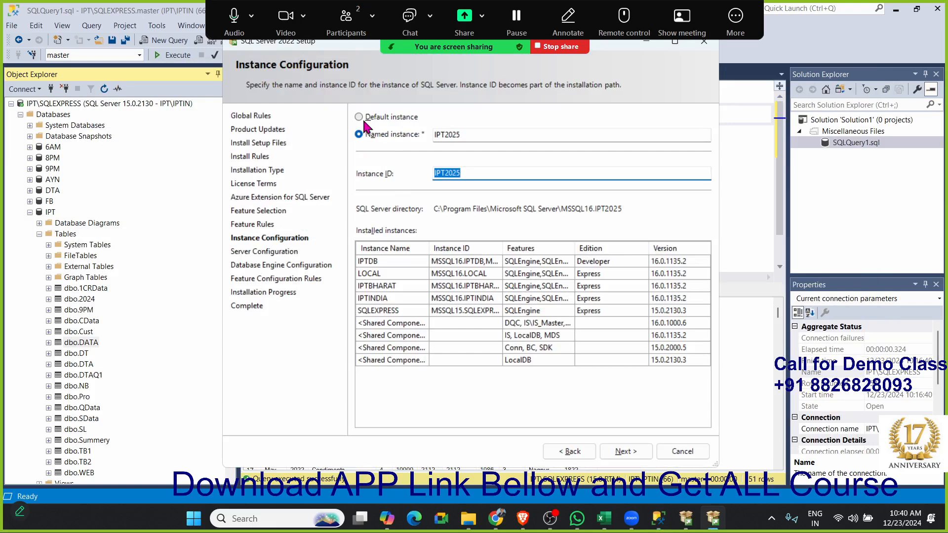
key("alt+Tab")
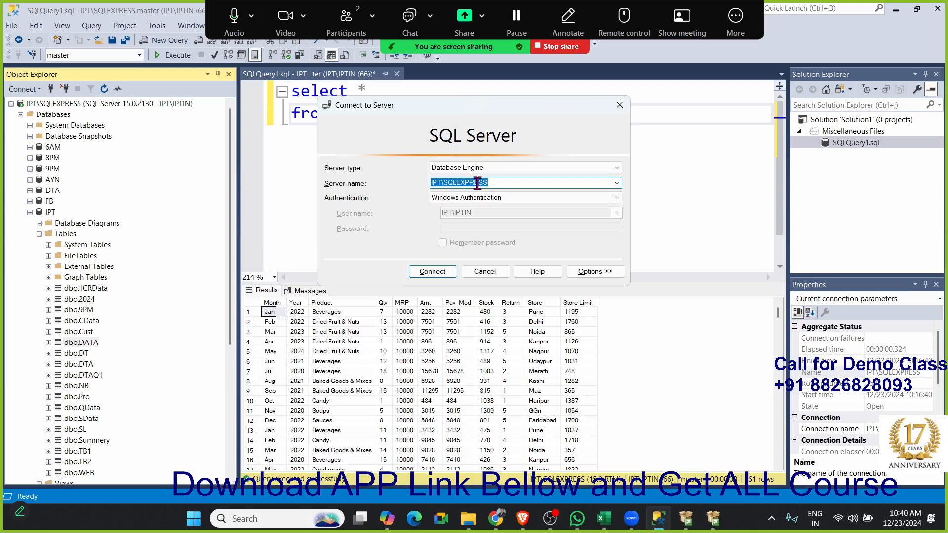
key("alt+Tab")
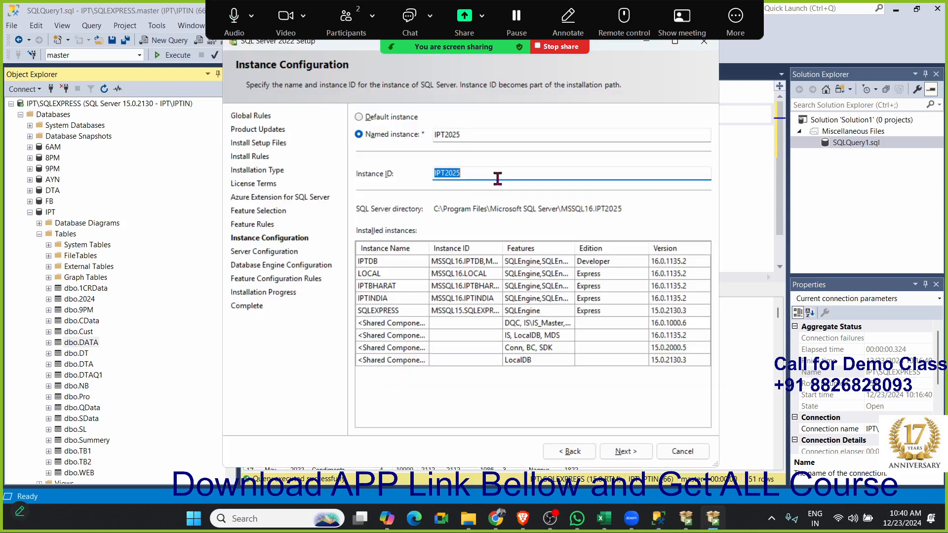
- Continue with the IPT2025 instance and default service accounts, keeping Windows authentication mode for the database engine
left_click(617, 453)
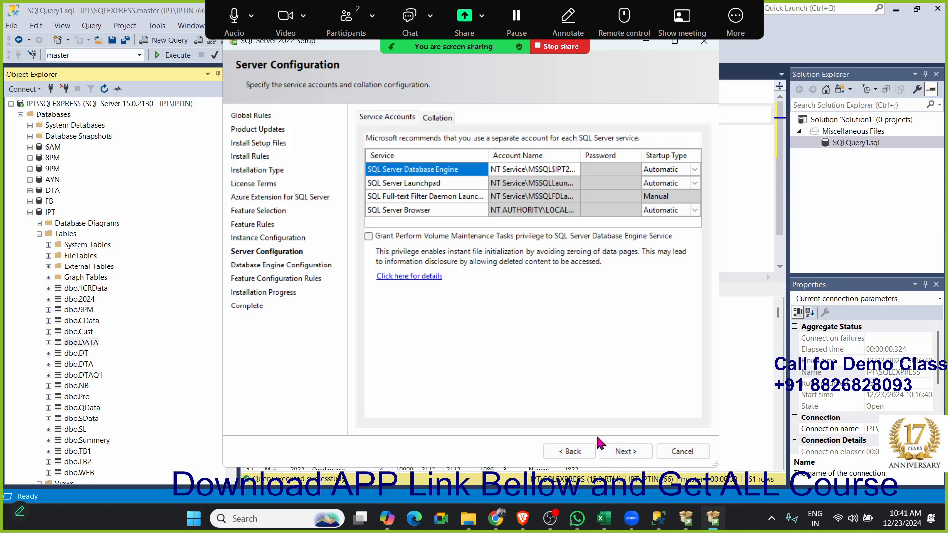
left_click(624, 453)
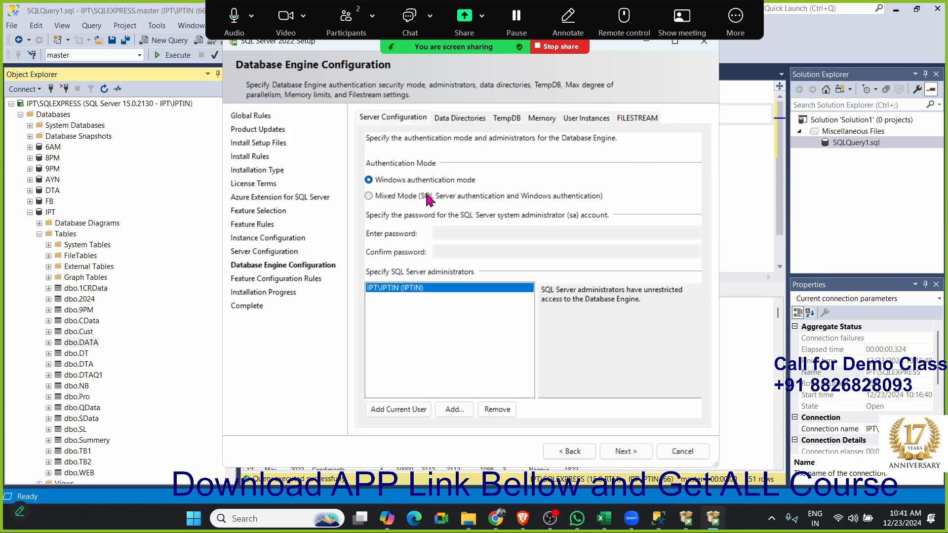
left_click(428, 198)
left_click(463, 235)
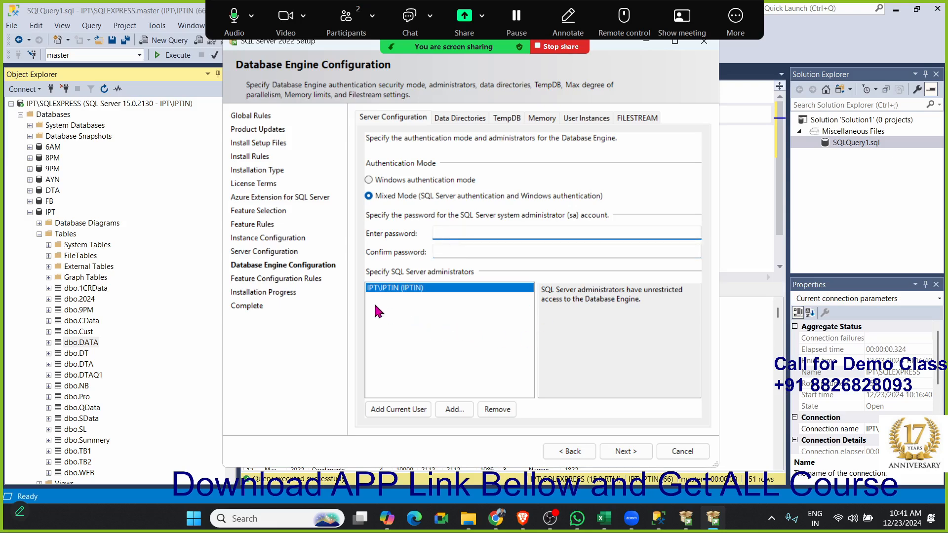
left_click(393, 182)
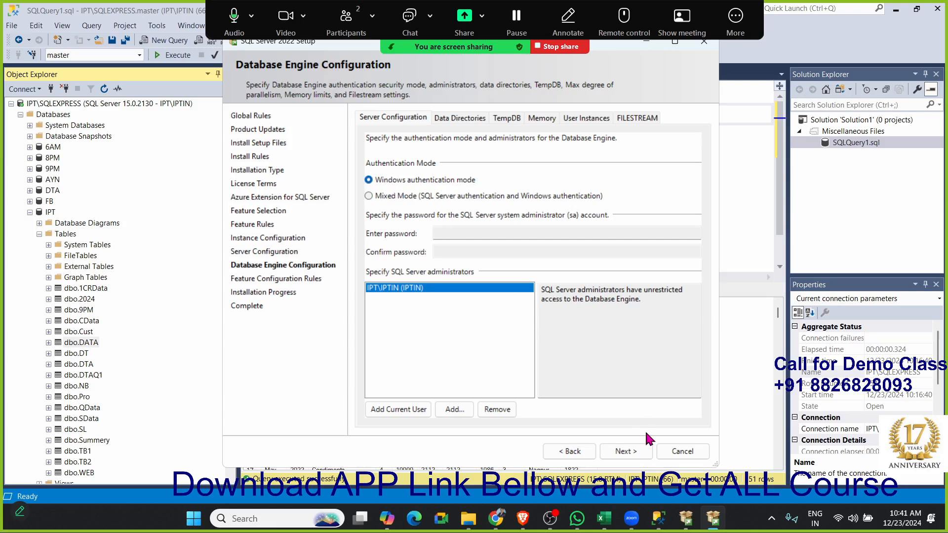
- Connect to IPT\SQLEXPRESS with Windows Authentication in SQL Server Management Studio and return to the setup wizard
left_click(716, 523)
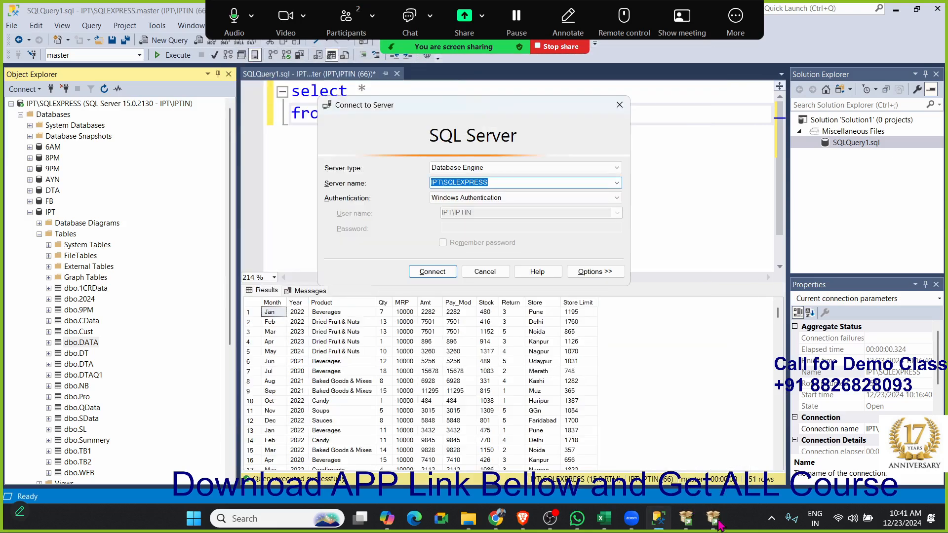
left_click(433, 272)
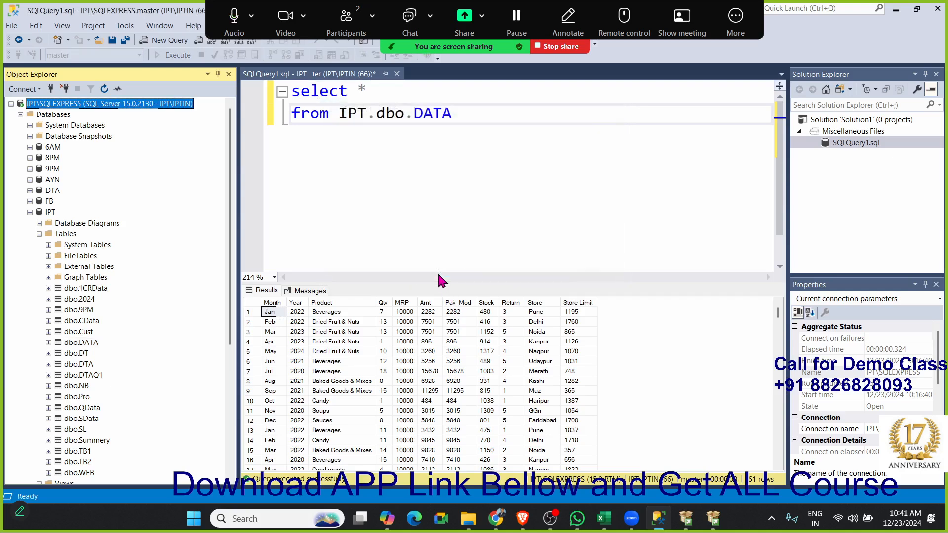
key("alt+Tab")
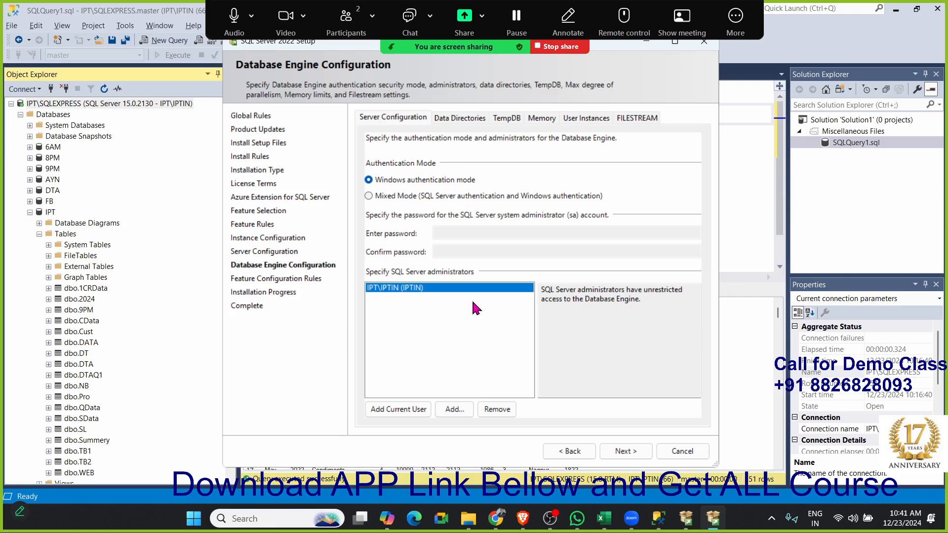
- Start installing the new instance, dismiss the meeting notice, and select the SSMS-Setup-ENU (3) installer in Downloads
left_click(626, 451)
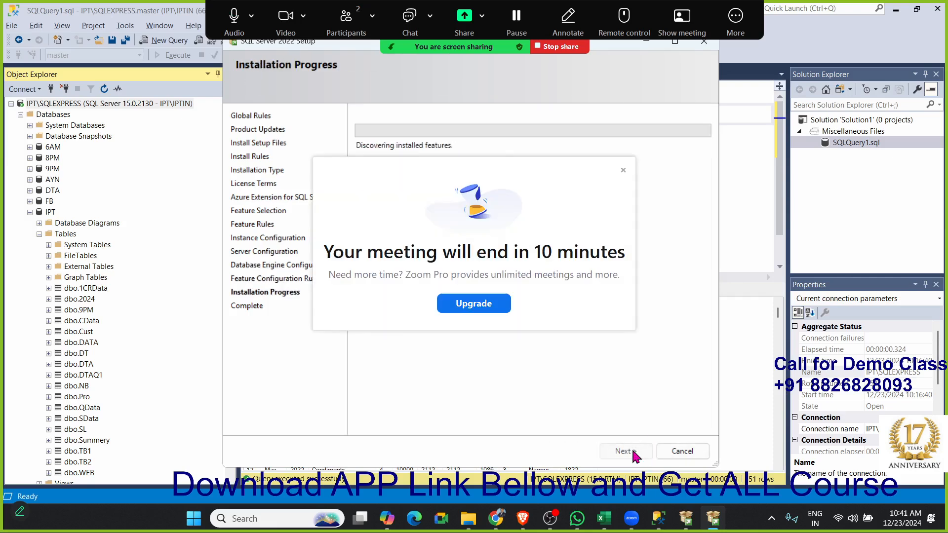
left_click(623, 170)
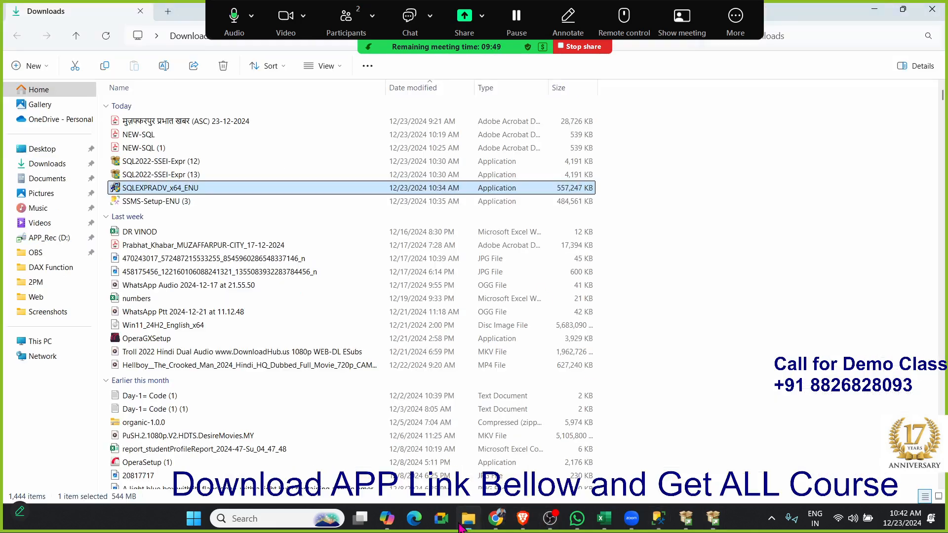
left_click(467, 447)
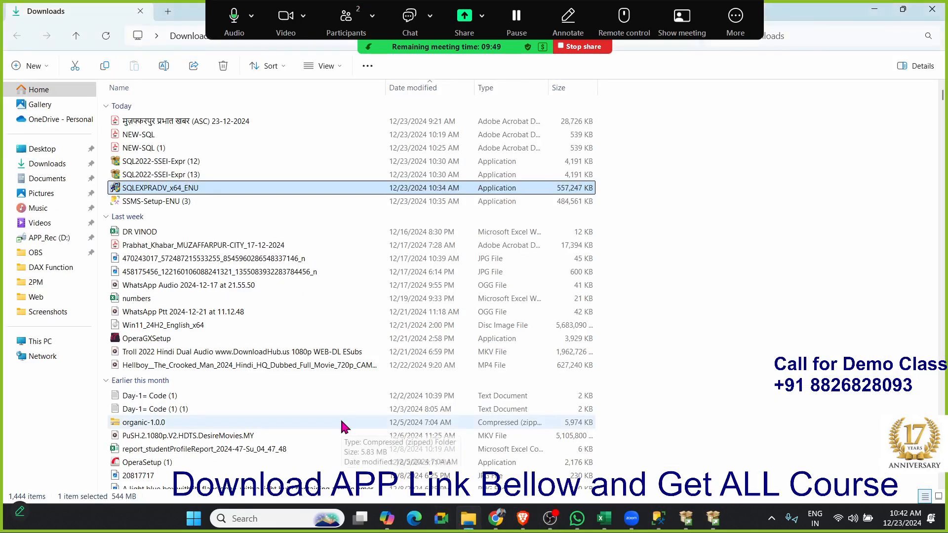
left_click(191, 203)
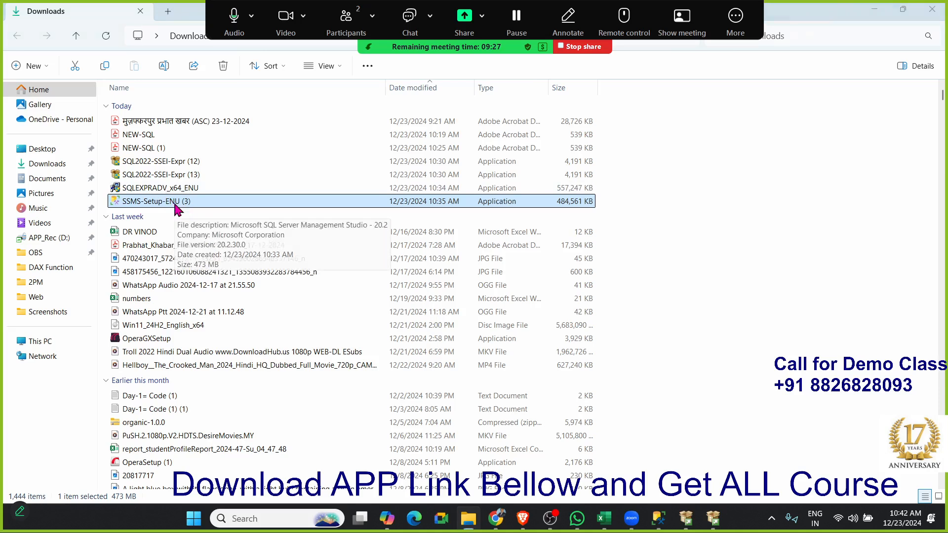
- Search Windows for "sql" and launch SQL Server Management Studio 20
key("super")
type("sql")
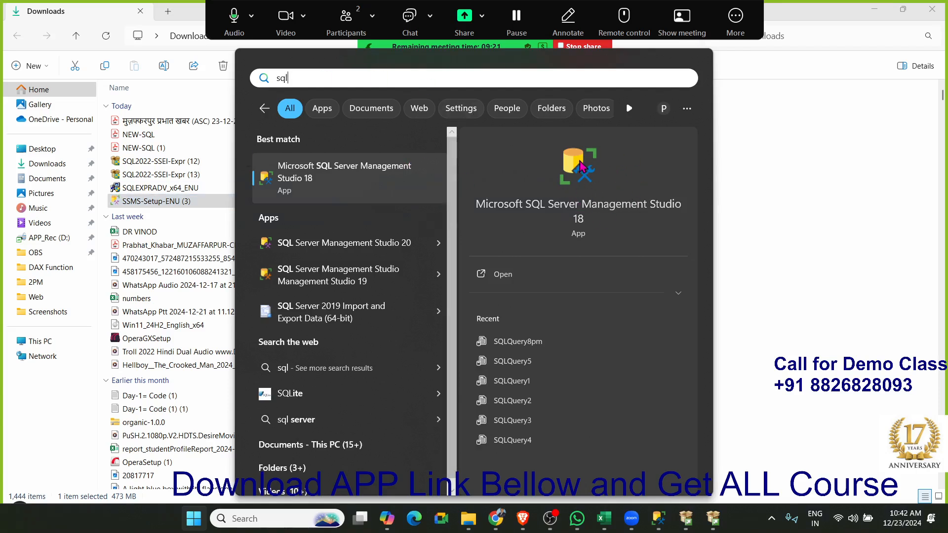
left_click(402, 247)
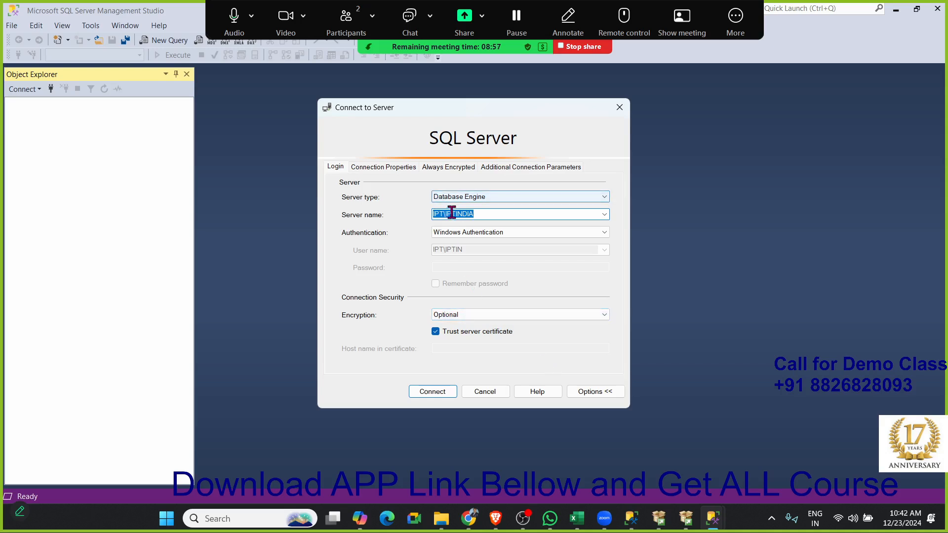
- Browse the local Database Engine servers, choose IPT\IPT2025 as the server, and connect with Windows Authentication
left_click(603, 215)
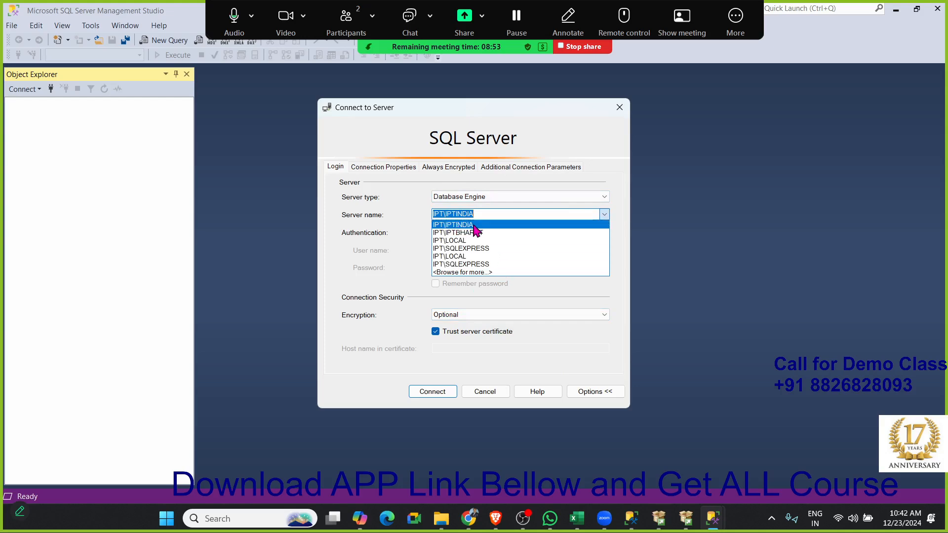
left_click(455, 273)
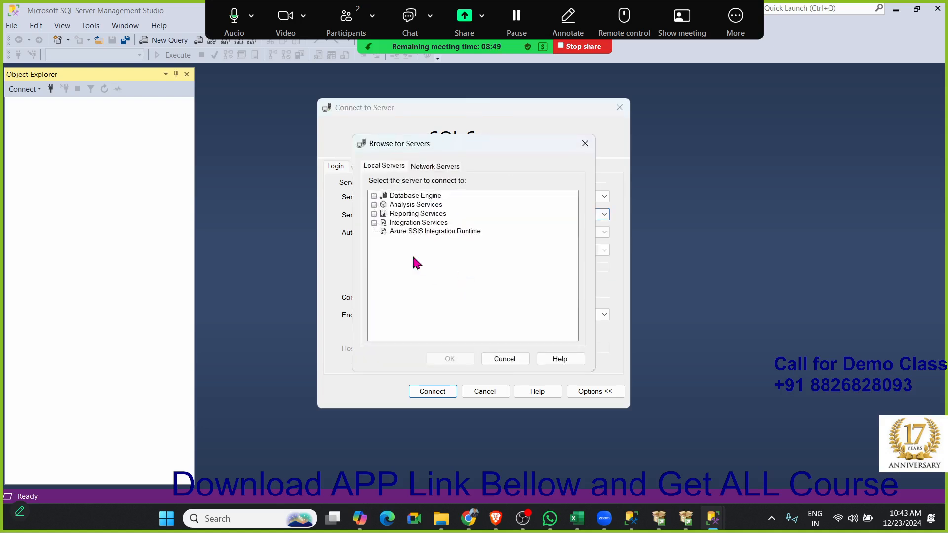
left_click(373, 196)
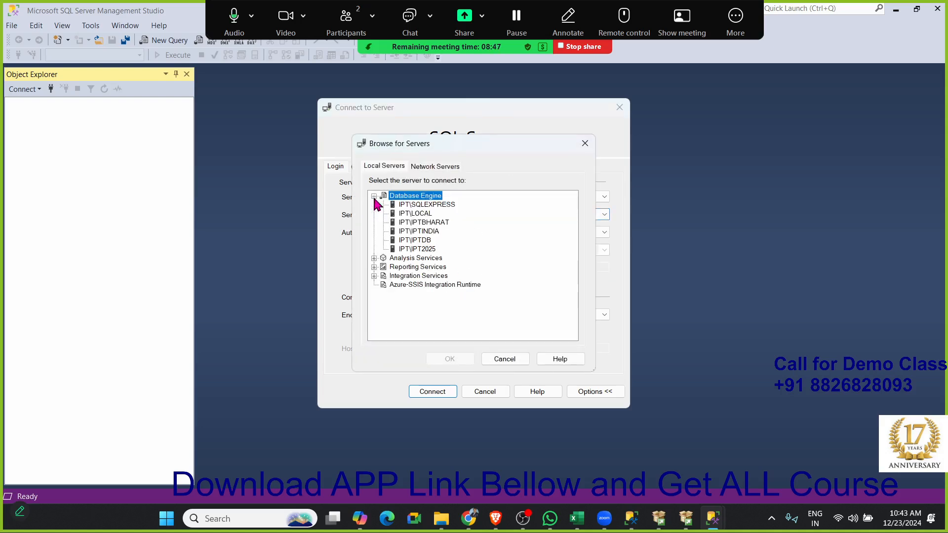
left_click(419, 249)
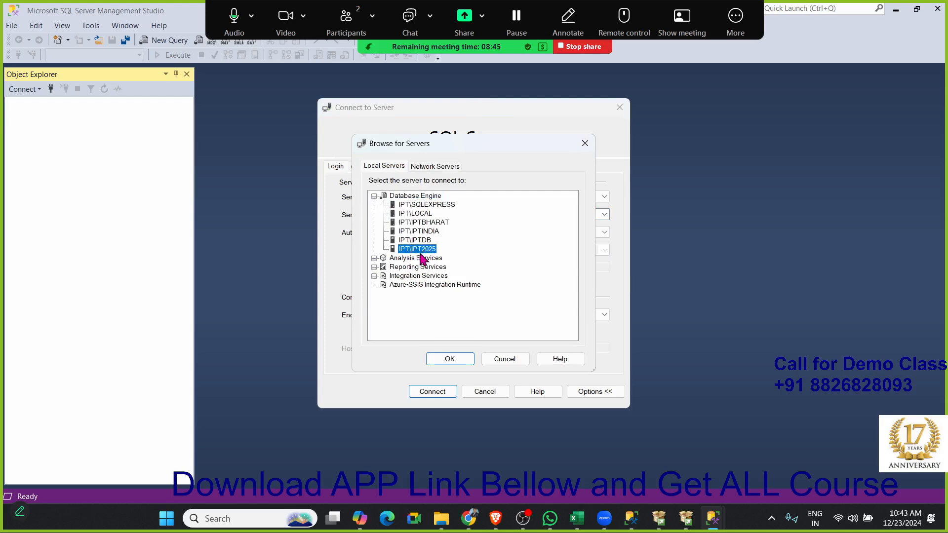
left_click(450, 360)
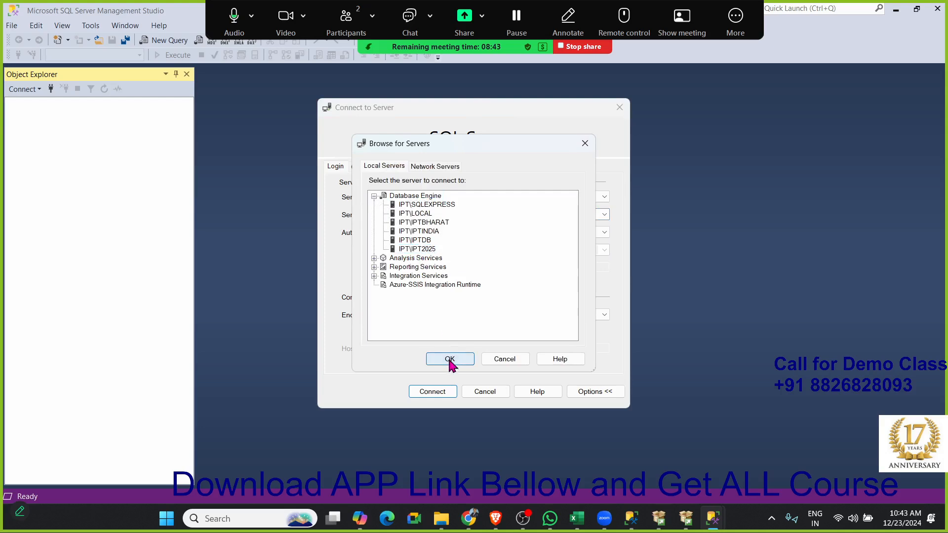
left_click(434, 392)
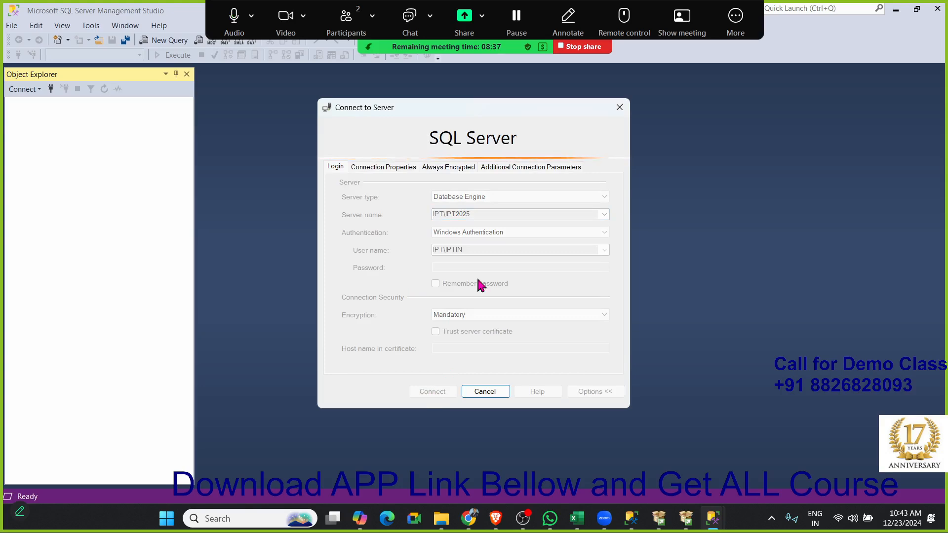
mouse_move(695, 520)
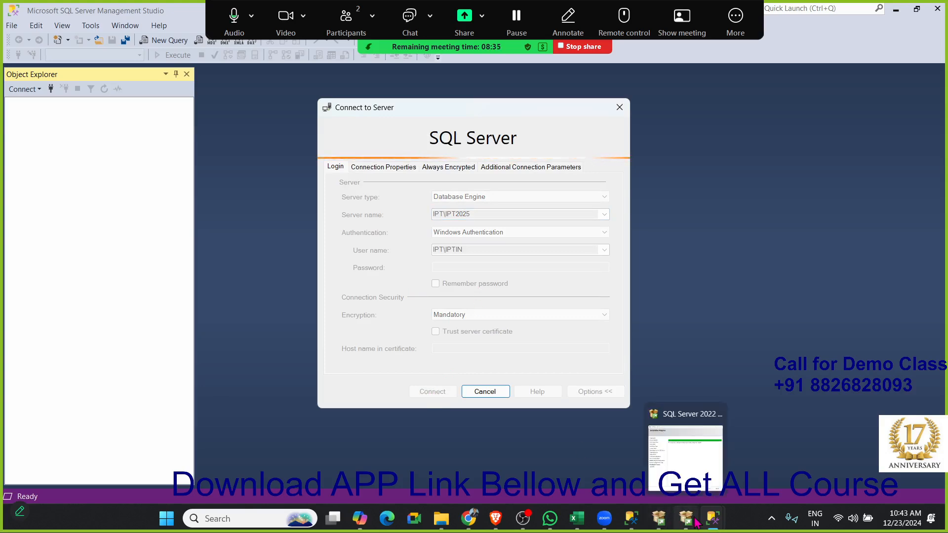